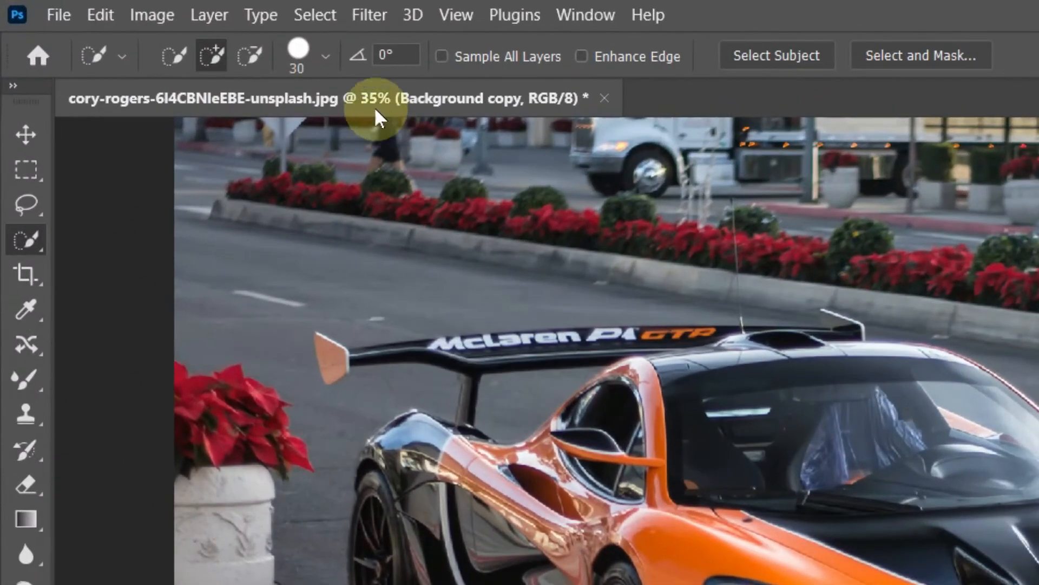
Step: Select the car on the Background copy layer automatically with the Subject selection command
{"action": "left_click", "coordinate": [326, 17]}
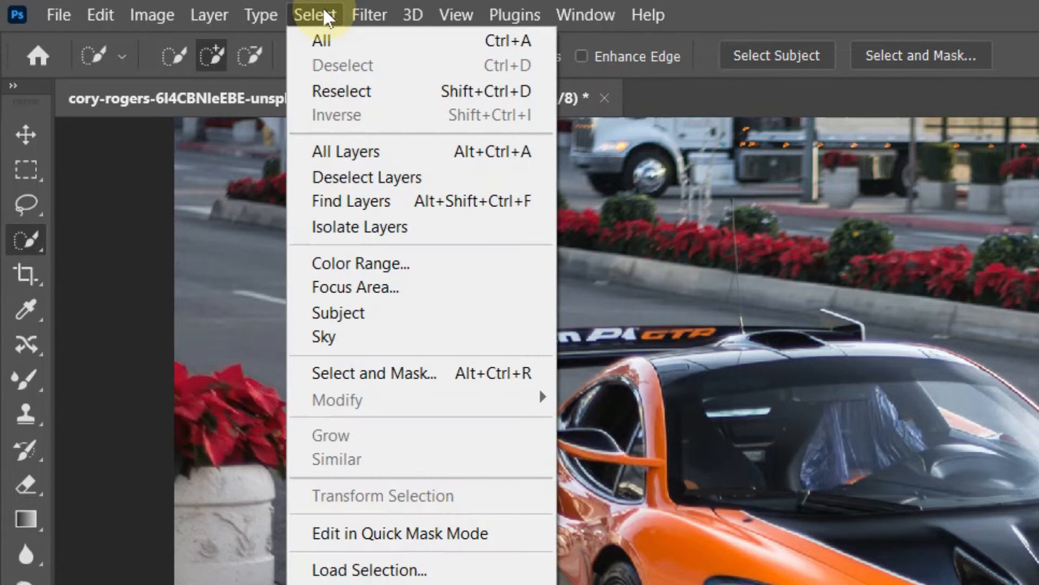
{"action": "left_click", "coordinate": [329, 310]}
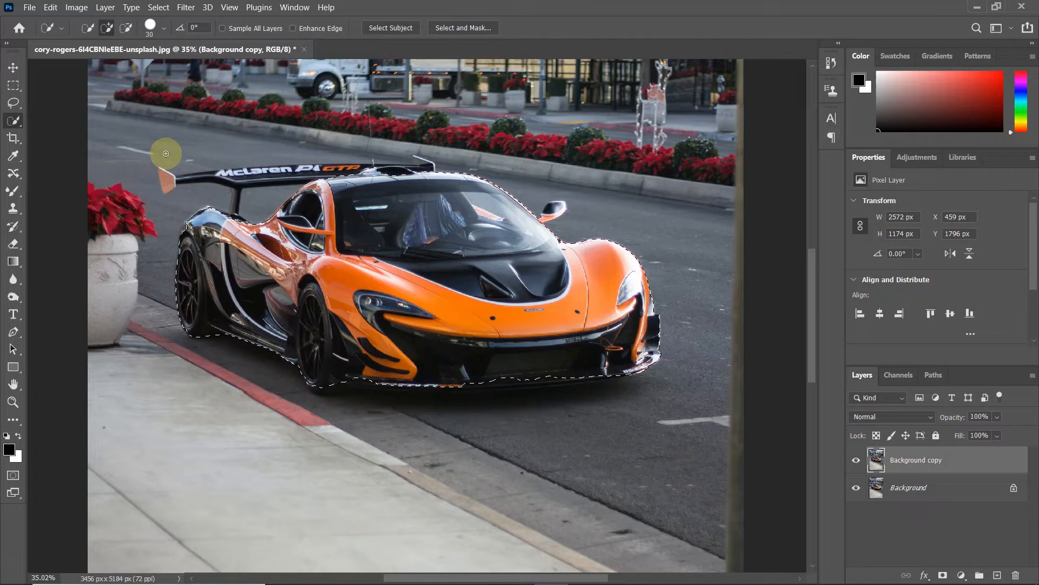
Step: Add the rear wing, its orange end plate and the rear fender edge to the selection with Quick Selection
{"action": "scroll", "coordinate": [265, 247], "scroll_direction": "up", "scroll_amount": 5}
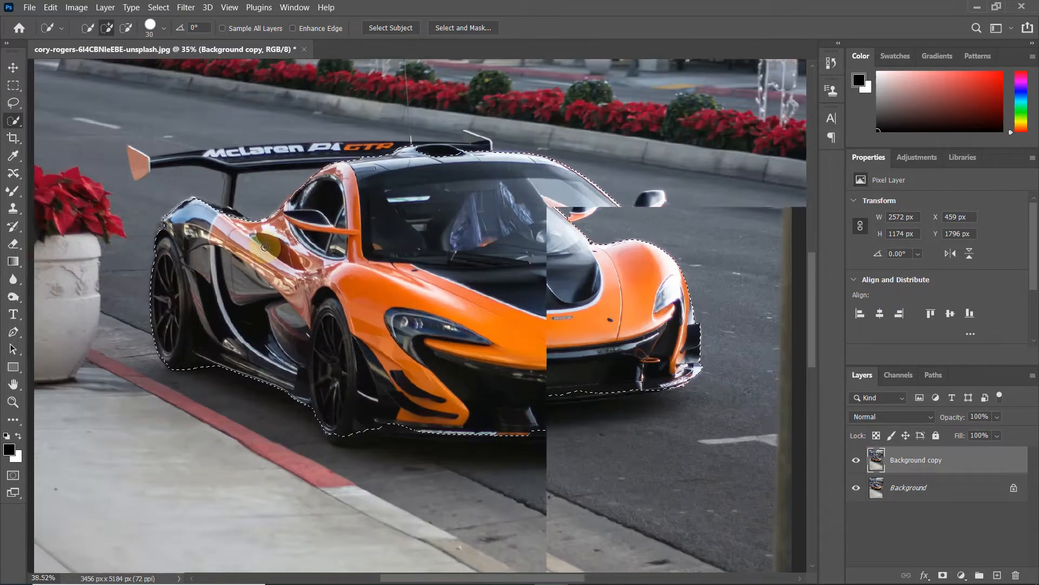
{"action": "scroll", "coordinate": [265, 247], "scroll_direction": "up", "scroll_amount": 3}
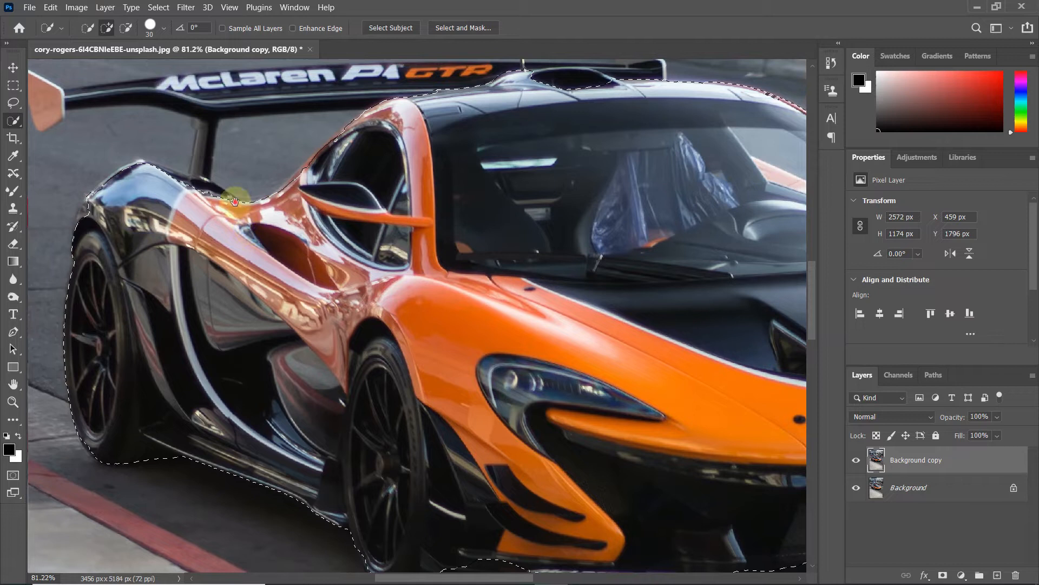
{"action": "left_click_drag", "start_coordinate": [222, 253], "coordinate": [226, 208]}
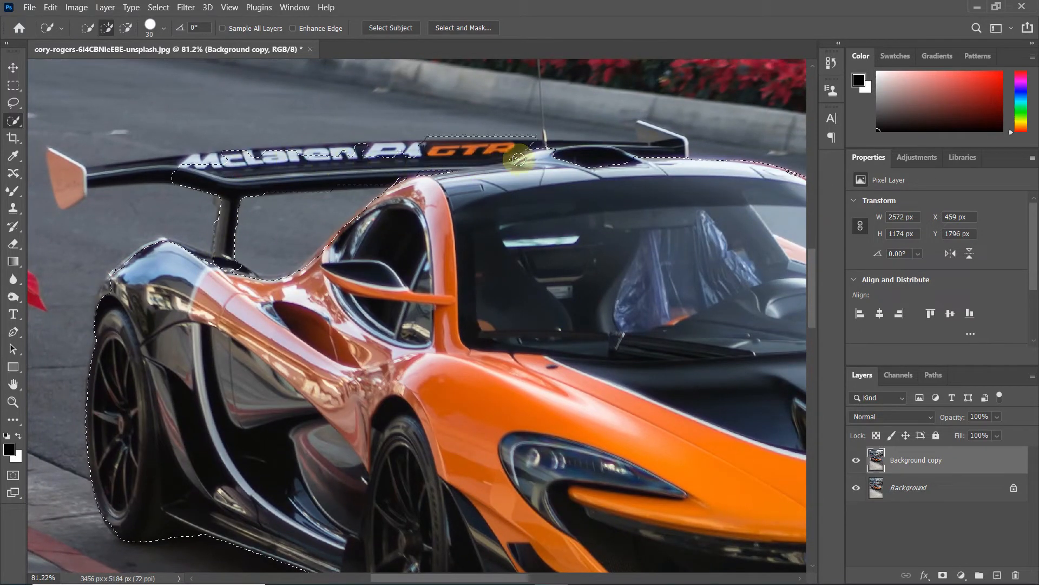
{"action": "mouse_move", "coordinate": [546, 156]}
{"action": "left_mouse_down"}
{"action": "mouse_move", "coordinate": [633, 163]}
{"action": "mouse_move", "coordinate": [632, 152]}
{"action": "mouse_move", "coordinate": [572, 148]}
{"action": "mouse_move", "coordinate": [169, 169]}
{"action": "left_mouse_up"}
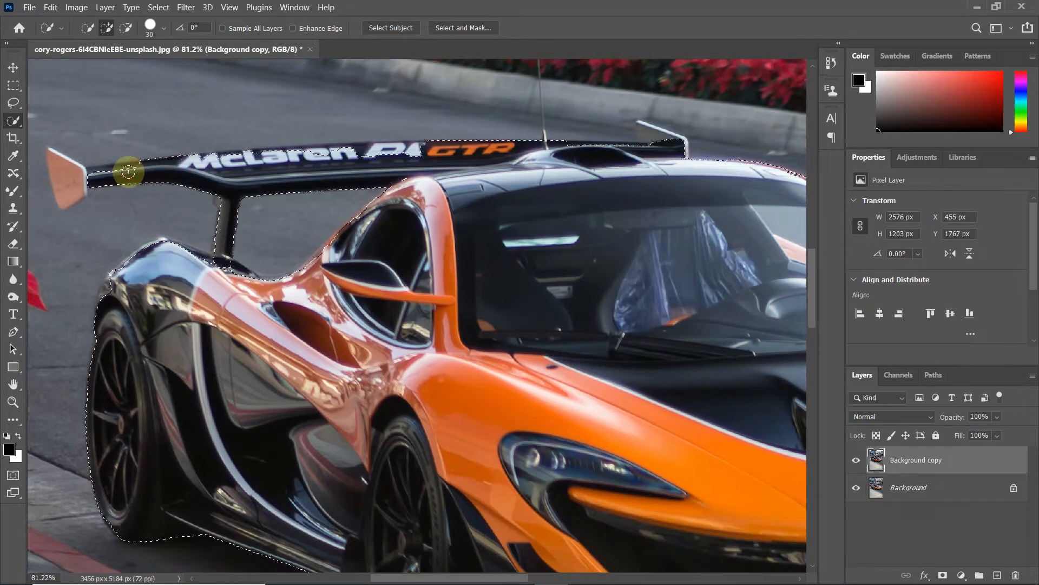
{"action": "mouse_move", "coordinate": [105, 174]}
{"action": "left_mouse_down"}
{"action": "mouse_move", "coordinate": [51, 174]}
{"action": "mouse_move", "coordinate": [65, 181]}
{"action": "left_mouse_up"}
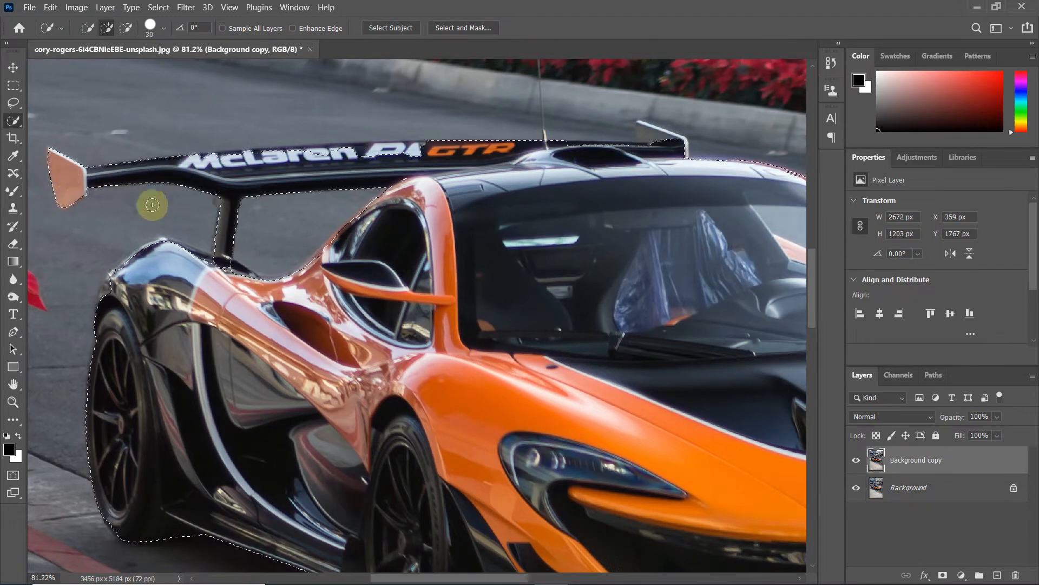
{"action": "left_click_drag", "start_coordinate": [123, 276], "coordinate": [111, 293]}
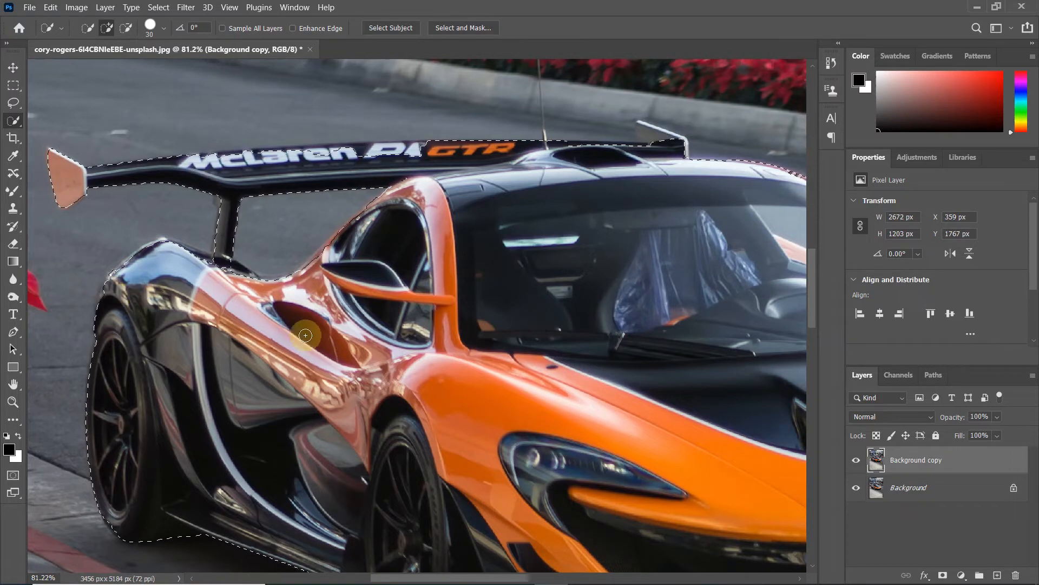
{"action": "left_click_drag", "start_coordinate": [249, 282], "coordinate": [203, 264]}
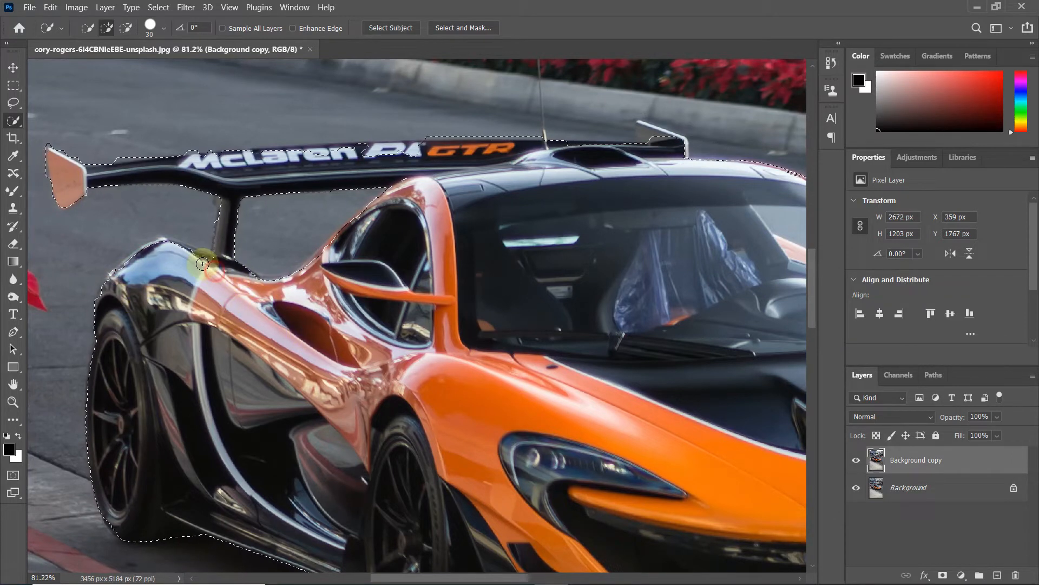
Step: Add the wing's far end plate to the selection and subtract the stray road area beside it
{"action": "left_click_drag", "start_coordinate": [443, 304], "coordinate": [311, 292]}
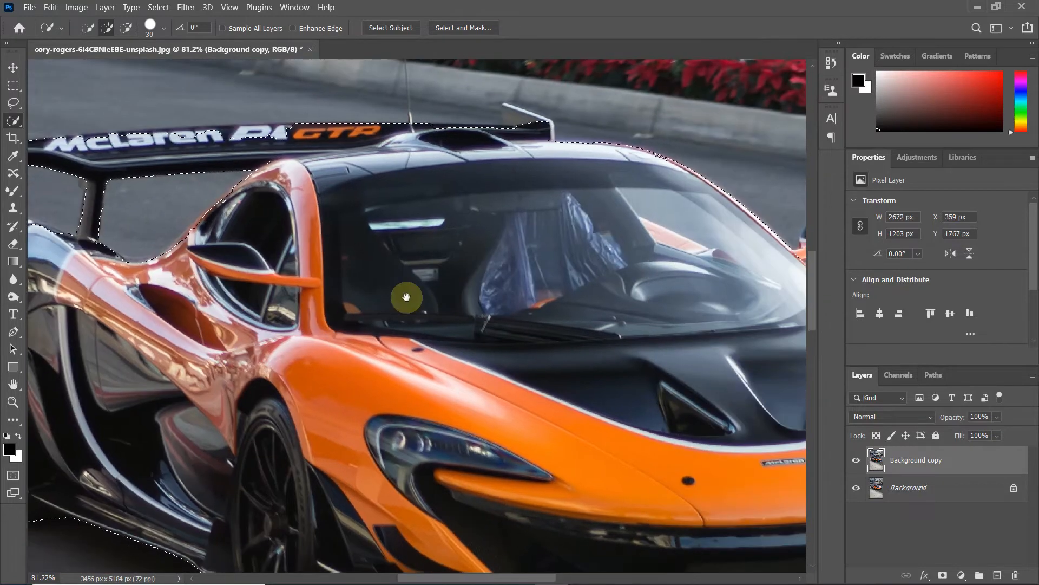
{"action": "left_click_drag", "start_coordinate": [429, 198], "coordinate": [348, 202]}
{"action": "scroll", "coordinate": [361, 141], "scroll_direction": "up", "scroll_amount": 3}
{"action": "scroll", "coordinate": [363, 140], "scroll_direction": "up", "scroll_amount": 3}
{"action": "left_click_drag", "start_coordinate": [355, 262], "coordinate": [534, 262]}
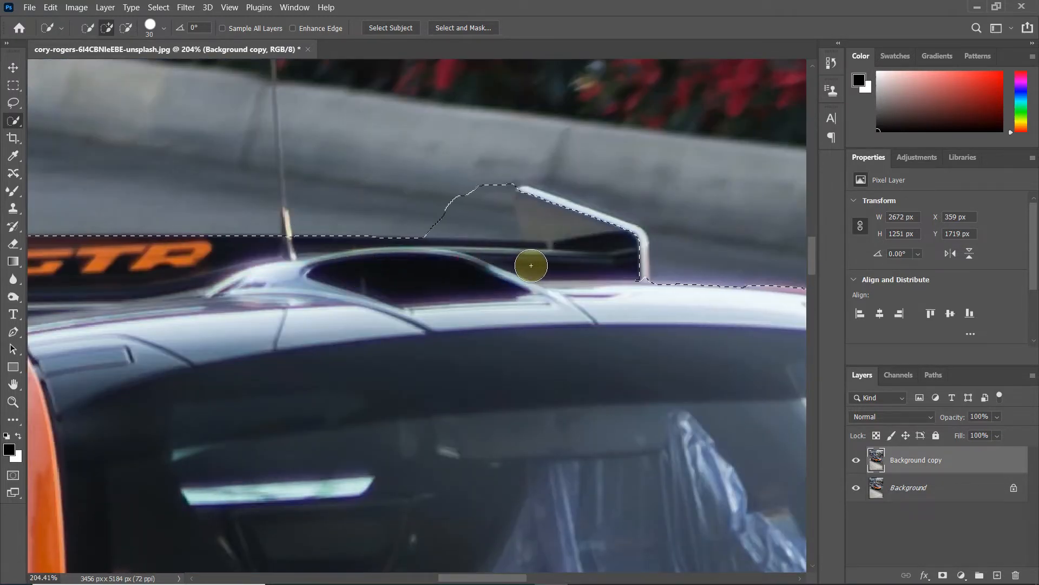
{"action": "left_click", "coordinate": [122, 29]}
{"action": "mouse_move", "coordinate": [433, 203]}
{"action": "left_mouse_down"}
{"action": "mouse_move", "coordinate": [489, 217]}
{"action": "mouse_move", "coordinate": [420, 221]}
{"action": "mouse_move", "coordinate": [568, 260]}
{"action": "mouse_move", "coordinate": [541, 208]}
{"action": "left_mouse_up"}
Step: Add the front splitter and the lower edge of the front bumper, across to the front wheel, to the selection
{"action": "left_click", "coordinate": [107, 27]}
{"action": "scroll", "coordinate": [559, 227], "scroll_direction": "down", "scroll_amount": 2}
{"action": "mouse_move", "coordinate": [793, 428]}
{"action": "left_mouse_down"}
{"action": "mouse_move", "coordinate": [552, 392]}
{"action": "mouse_move", "coordinate": [369, 325]}
{"action": "left_mouse_up"}
{"action": "mouse_move", "coordinate": [662, 299]}
{"action": "left_mouse_down"}
{"action": "mouse_move", "coordinate": [592, 355]}
{"action": "mouse_move", "coordinate": [411, 330]}
{"action": "mouse_move", "coordinate": [331, 272]}
{"action": "left_mouse_up"}
{"action": "scroll", "coordinate": [591, 370], "scroll_direction": "down", "scroll_amount": 1}
{"action": "left_click_drag", "start_coordinate": [559, 464], "coordinate": [483, 262]}
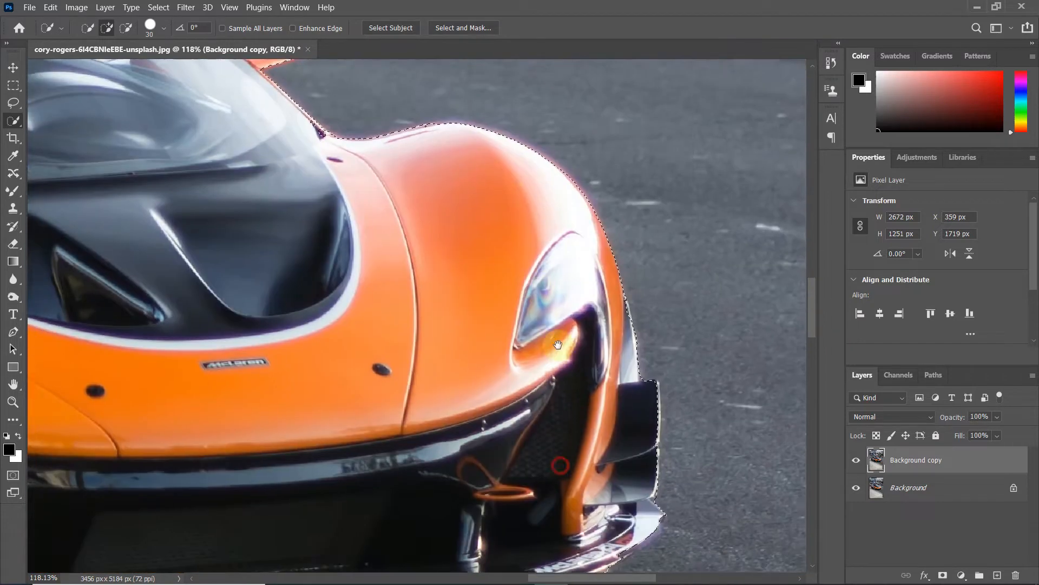
{"action": "left_click_drag", "start_coordinate": [549, 421], "coordinate": [545, 291]}
{"action": "left_click_drag", "start_coordinate": [579, 407], "coordinate": [607, 396]}
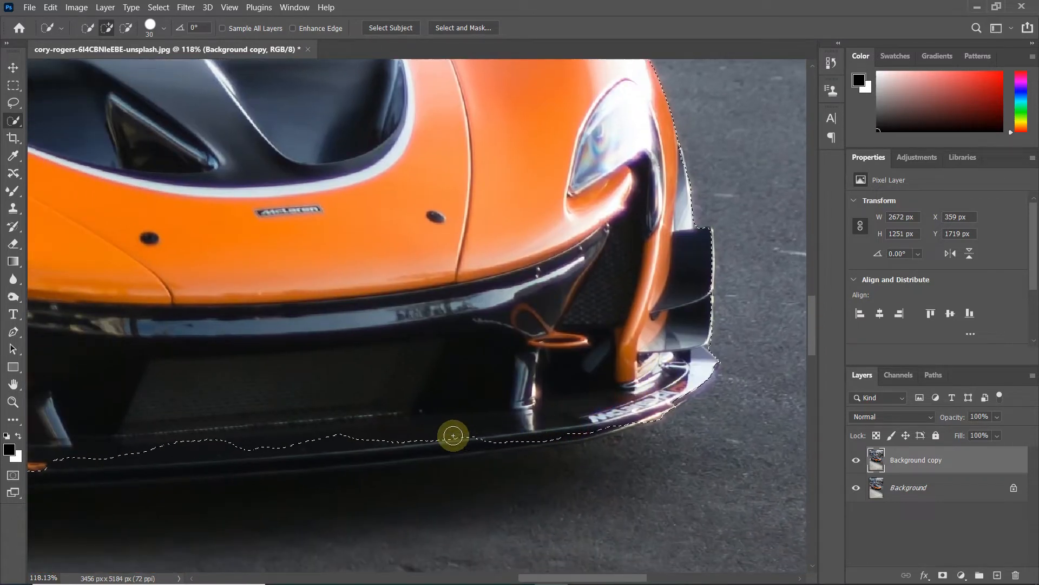
{"action": "mouse_move", "coordinate": [445, 441]}
{"action": "left_mouse_down"}
{"action": "mouse_move", "coordinate": [296, 449]}
{"action": "mouse_move", "coordinate": [593, 392]}
{"action": "left_mouse_up"}
{"action": "mouse_move", "coordinate": [574, 404]}
{"action": "left_mouse_down"}
{"action": "mouse_move", "coordinate": [220, 399]}
{"action": "mouse_move", "coordinate": [476, 441]}
{"action": "mouse_move", "coordinate": [551, 466]}
{"action": "mouse_move", "coordinate": [406, 466]}
{"action": "mouse_move", "coordinate": [158, 438]}
{"action": "left_mouse_up"}
{"action": "mouse_move", "coordinate": [231, 445]}
{"action": "left_mouse_down"}
{"action": "mouse_move", "coordinate": [508, 439]}
{"action": "mouse_move", "coordinate": [394, 458]}
{"action": "mouse_move", "coordinate": [327, 430]}
{"action": "mouse_move", "coordinate": [318, 415]}
{"action": "left_mouse_up"}
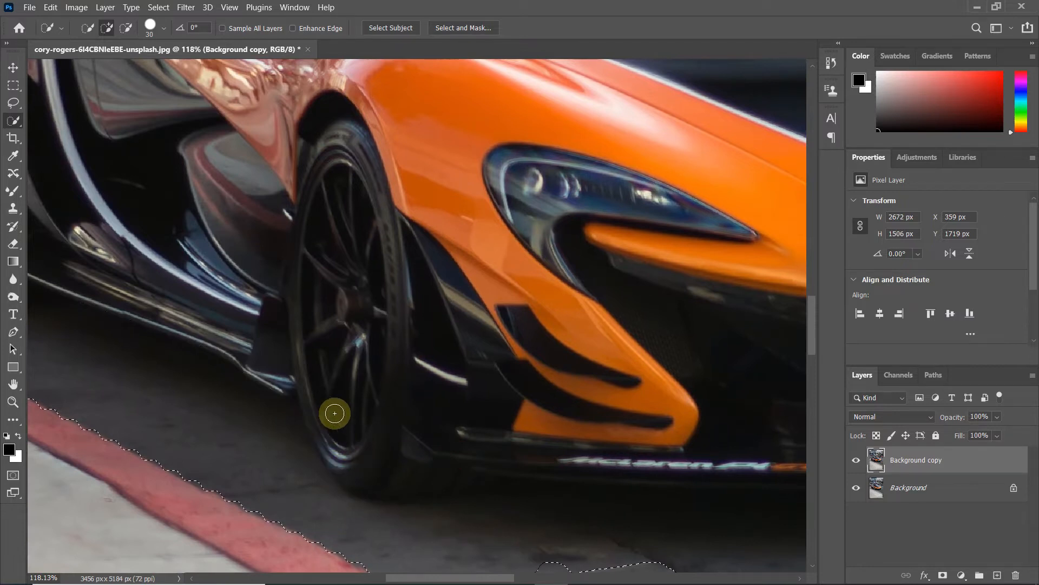
Step: Start a subtracting Polygonal Lasso outline under the rear wheel and trace it along the side skirt towards the front wheel
{"action": "scroll", "coordinate": [358, 419], "scroll_direction": "down", "scroll_amount": 6}
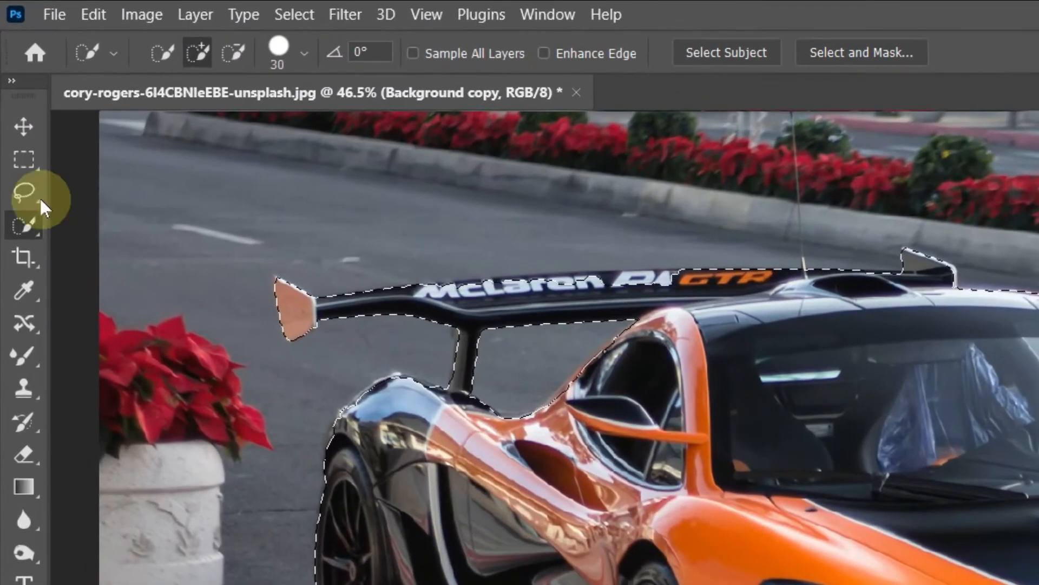
{"action": "left_click", "coordinate": [25, 187]}
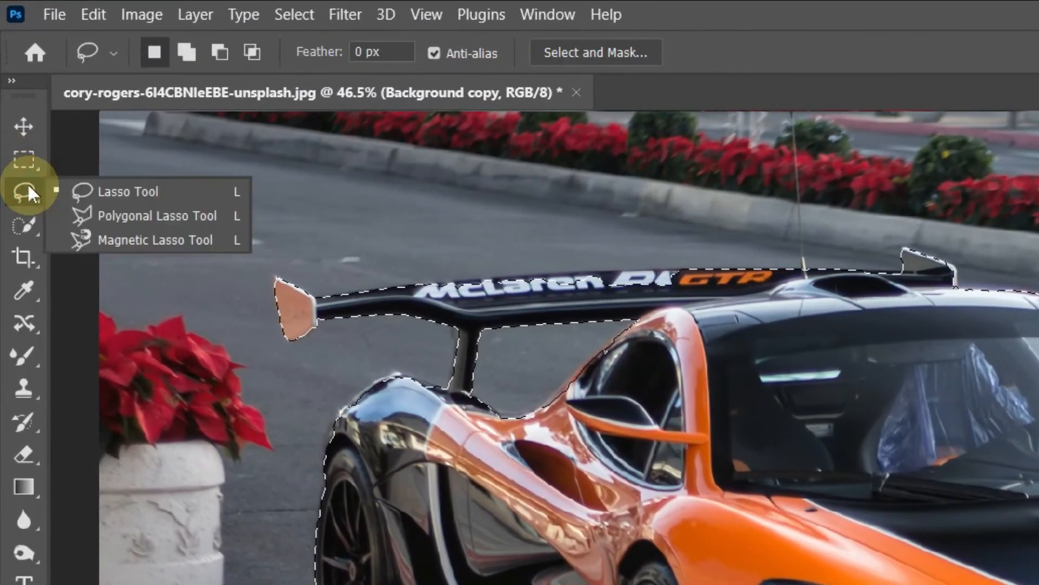
{"action": "left_click", "coordinate": [93, 213]}
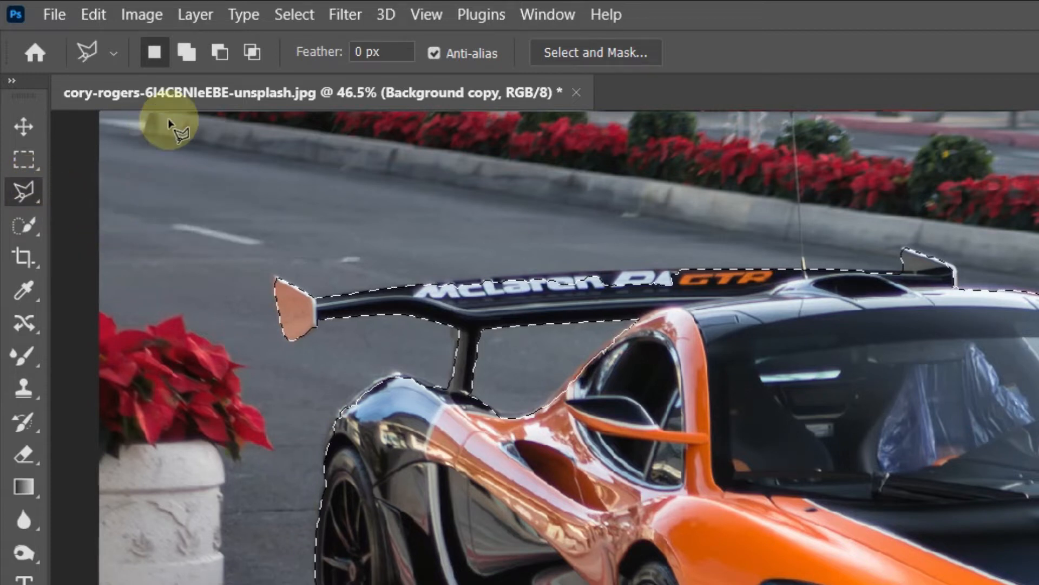
{"action": "left_click", "coordinate": [220, 49]}
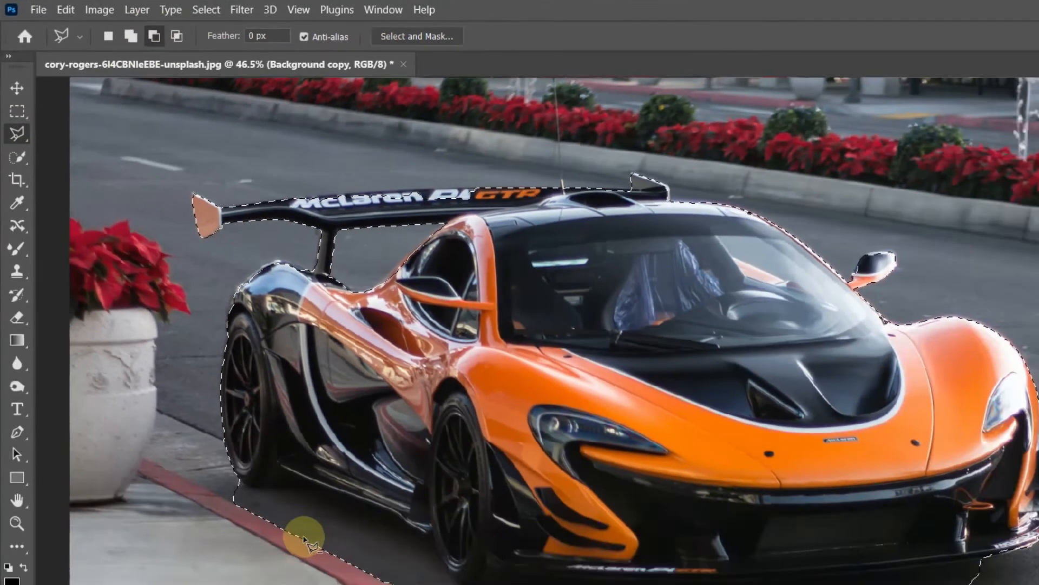
{"action": "scroll", "coordinate": [303, 534], "scroll_direction": "up", "scroll_amount": 2}
{"action": "left_click_drag", "start_coordinate": [169, 342], "coordinate": [209, 355]}
{"action": "scroll", "coordinate": [210, 356], "scroll_direction": "up", "scroll_amount": 1}
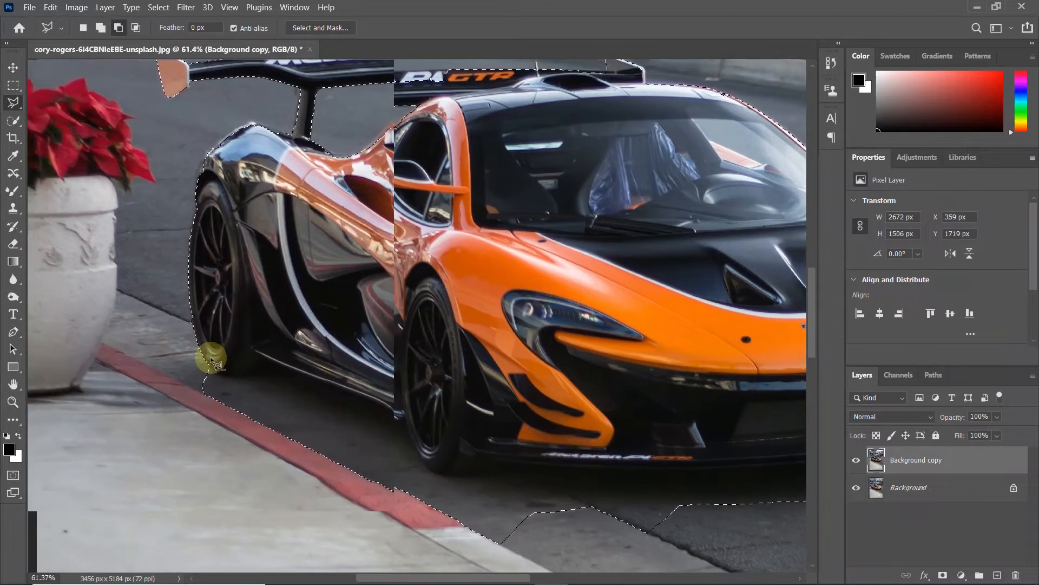
{"action": "scroll", "coordinate": [210, 356], "scroll_direction": "up", "scroll_amount": 5}
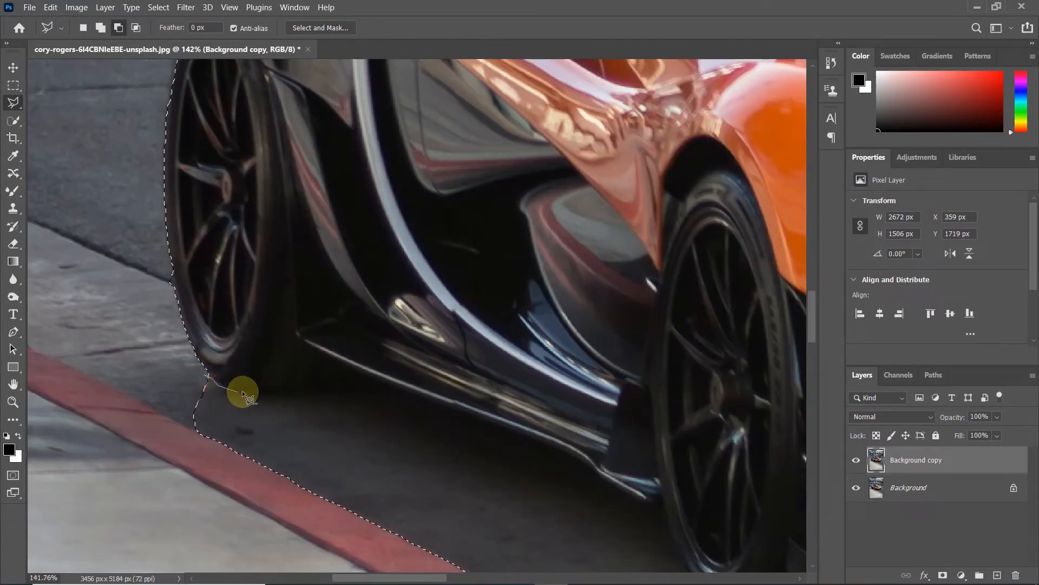
{"action": "left_click", "coordinate": [258, 397]}
{"action": "left_click", "coordinate": [300, 399]}
{"action": "left_click", "coordinate": [309, 389]}
{"action": "left_click", "coordinate": [332, 356]}
{"action": "left_click", "coordinate": [566, 452]}
{"action": "left_click", "coordinate": [641, 503]}
{"action": "left_click_drag", "start_coordinate": [644, 504], "coordinate": [372, 340]}
Step: Continue the lasso outline around the bottom of the front wheel and beneath the front splitter to its far end
{"action": "left_click", "coordinate": [389, 349]}
{"action": "left_click", "coordinate": [405, 389]}
{"action": "left_click", "coordinate": [419, 425]}
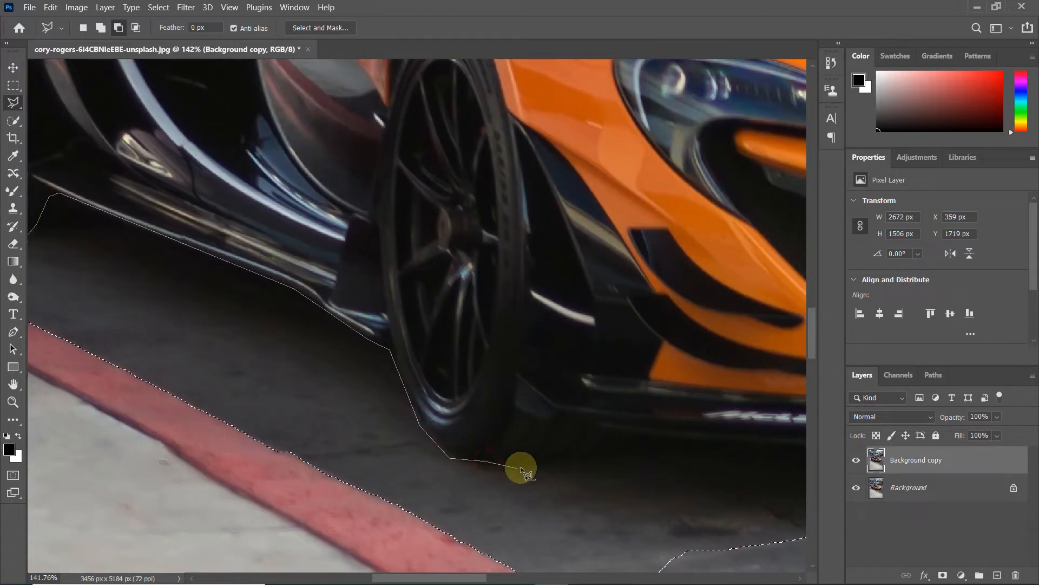
{"action": "left_click", "coordinate": [639, 448]}
{"action": "left_click_drag", "start_coordinate": [639, 447], "coordinate": [41, 417]}
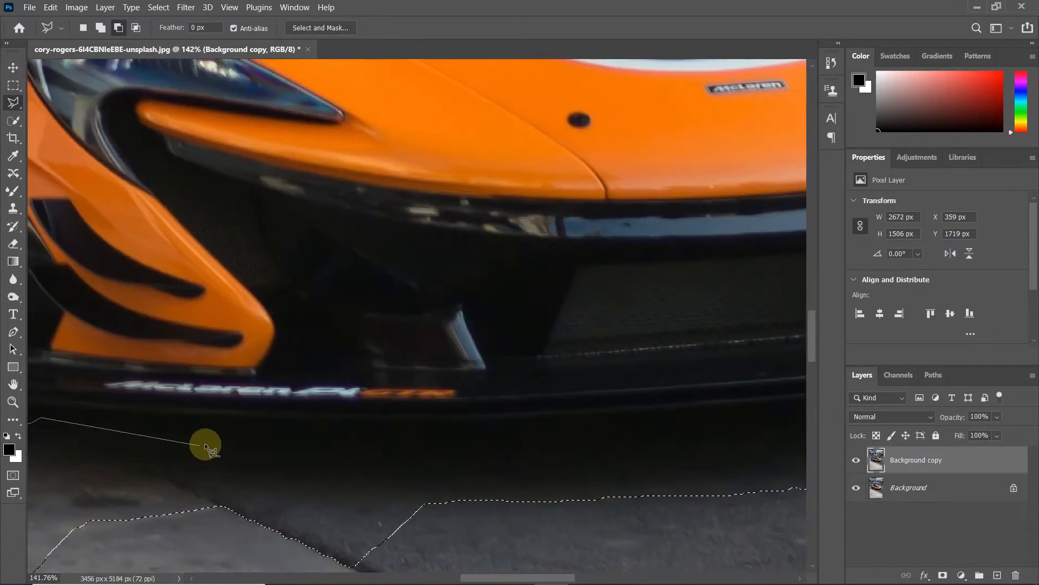
{"action": "left_click", "coordinate": [592, 426]}
{"action": "left_click_drag", "start_coordinate": [788, 425], "coordinate": [343, 437]}
{"action": "left_click", "coordinate": [388, 418]}
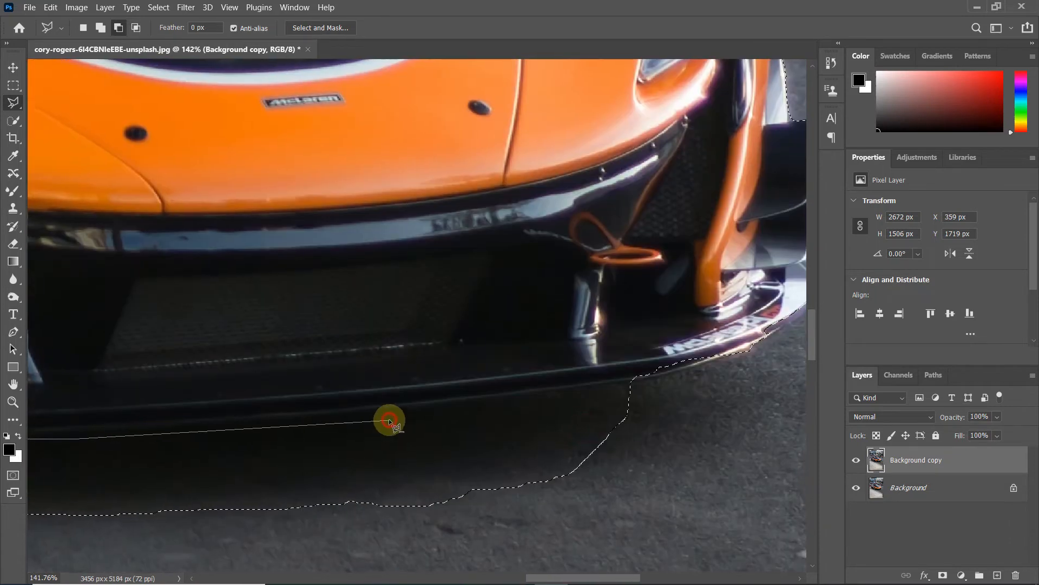
{"action": "left_click", "coordinate": [623, 393]}
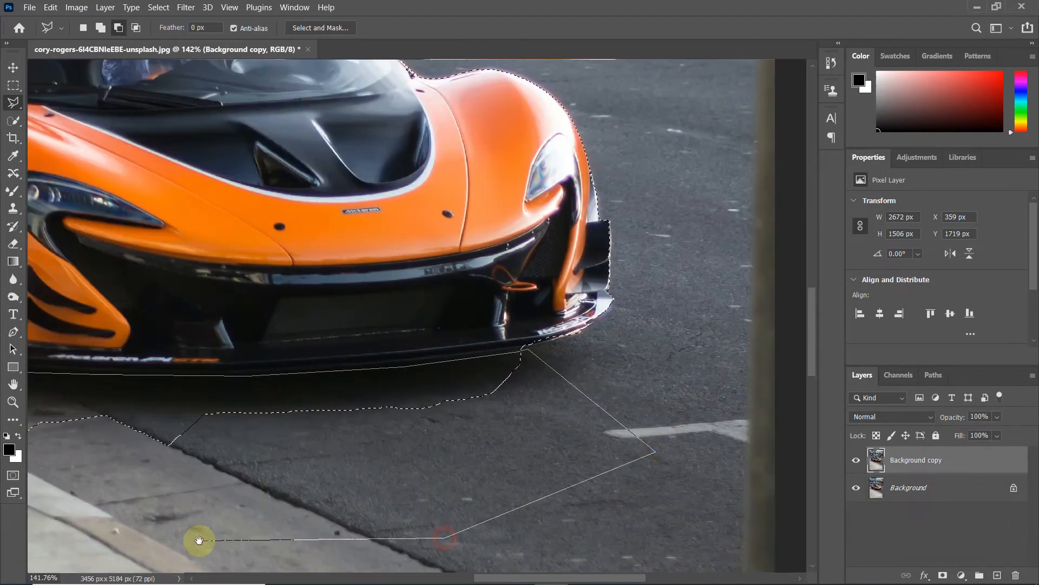
Step: Close the lasso outline across the road and sidewalk back to the rear wheel, subtracting the ground below the car
{"action": "left_click_drag", "start_coordinate": [193, 540], "coordinate": [524, 534]}
{"action": "left_click", "coordinate": [498, 525]}
{"action": "left_click", "coordinate": [165, 492]}
{"action": "left_click", "coordinate": [44, 377]}
{"action": "left_click_drag", "start_coordinate": [70, 381], "coordinate": [161, 441]}
{"action": "left_click", "coordinate": [91, 363]}
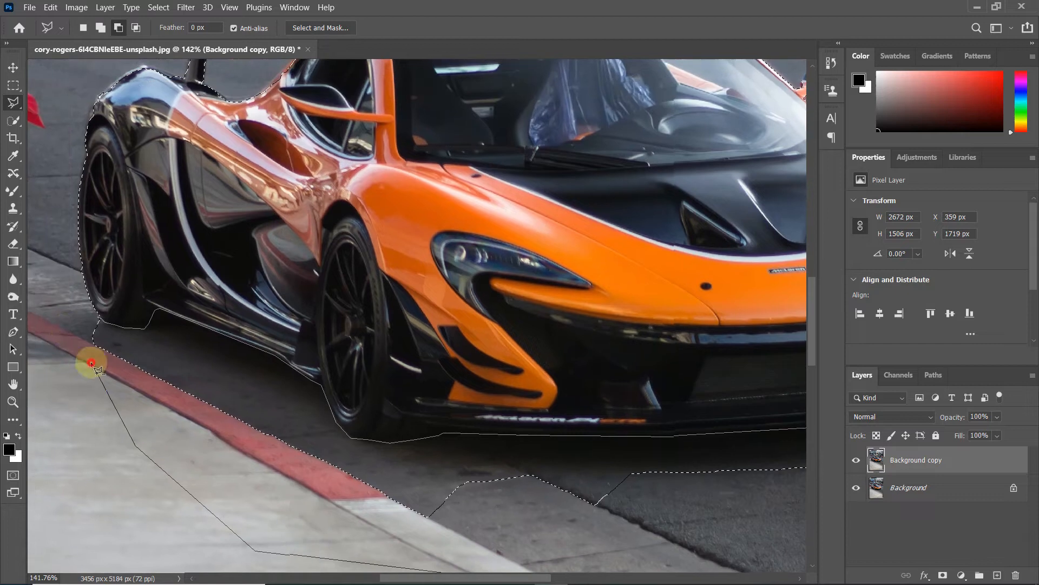
{"action": "left_click", "coordinate": [96, 318]}
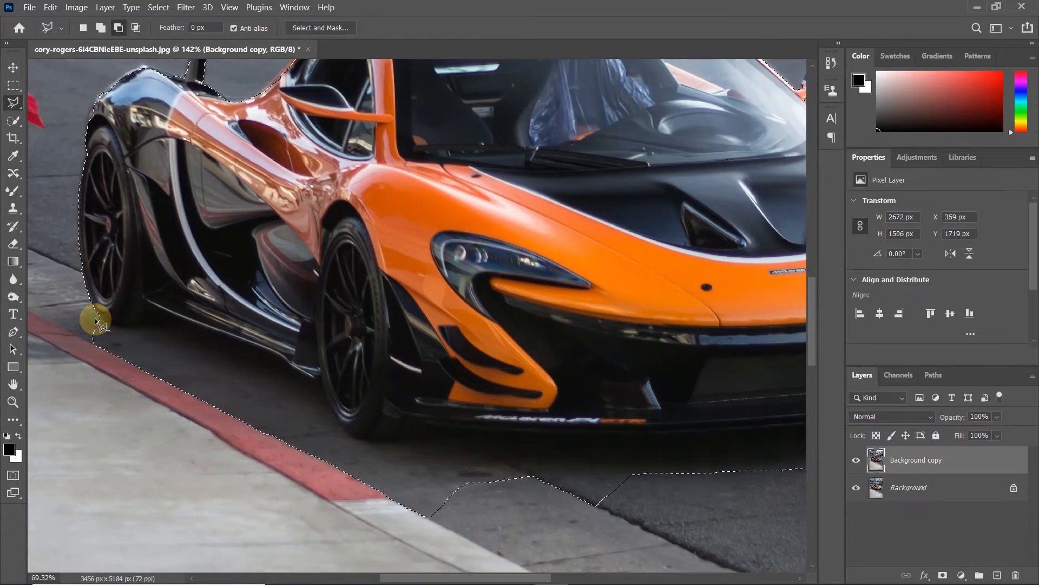
Step: Expand the car selection by 10 pixels
{"action": "scroll", "coordinate": [179, 346], "scroll_direction": "down", "scroll_amount": 3}
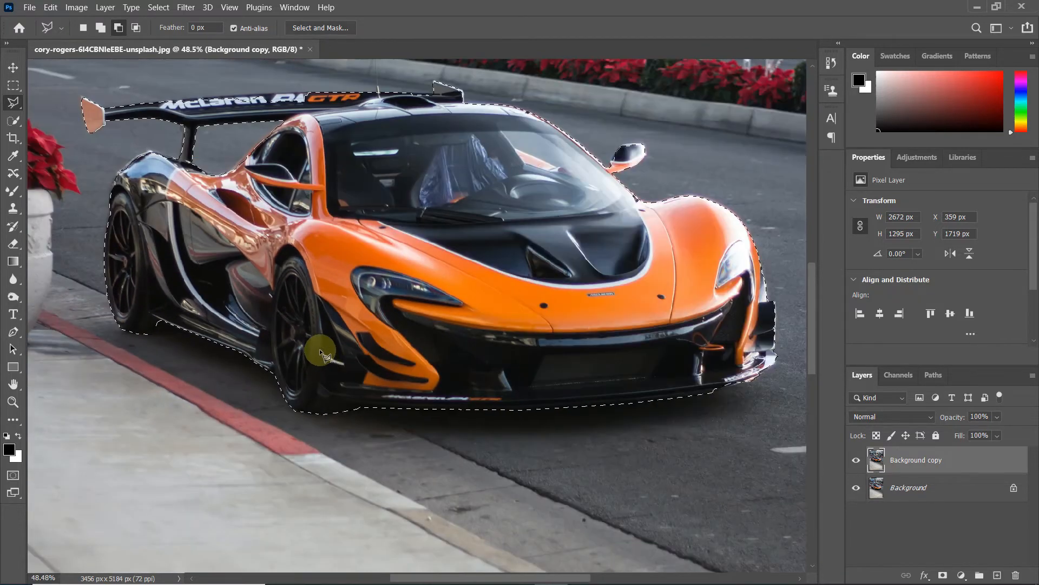
{"action": "scroll", "coordinate": [347, 345], "scroll_direction": "down", "scroll_amount": 1}
{"action": "left_click_drag", "start_coordinate": [380, 297], "coordinate": [394, 364]}
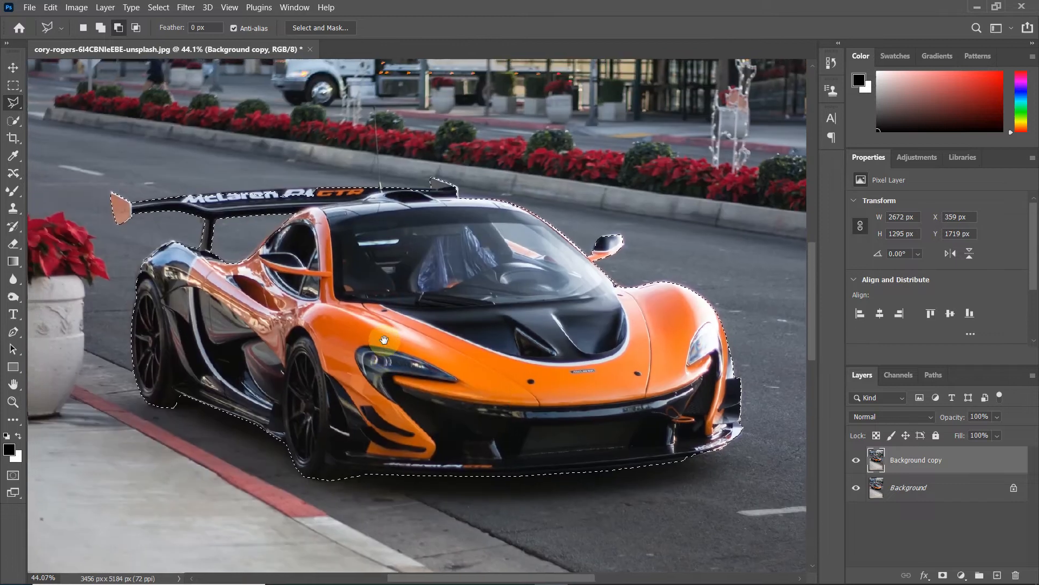
{"action": "scroll", "coordinate": [384, 339], "scroll_direction": "down", "scroll_amount": 1}
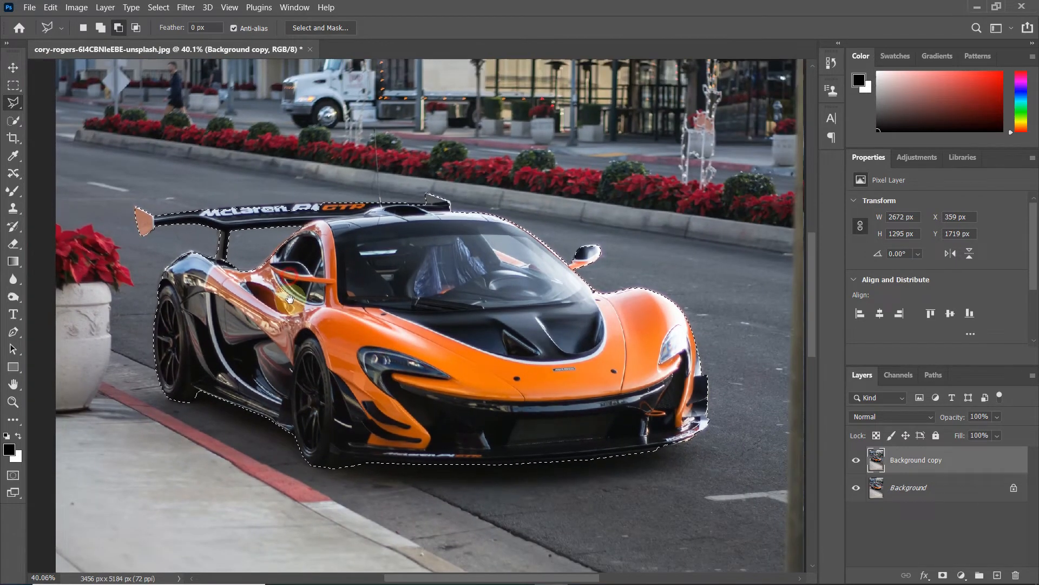
{"action": "left_click_drag", "start_coordinate": [289, 271], "coordinate": [291, 300]}
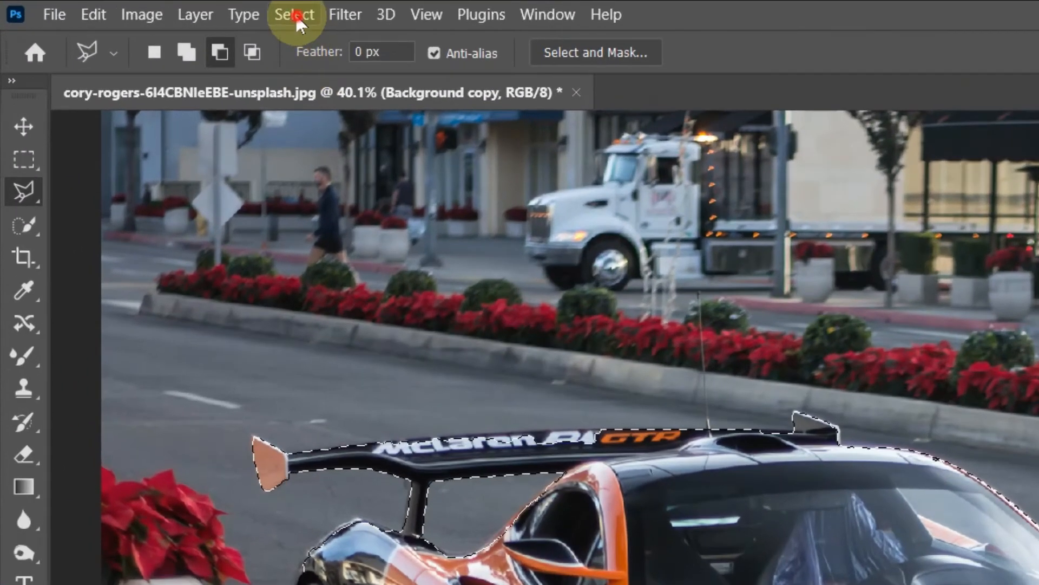
{"action": "left_click", "coordinate": [281, 13]}
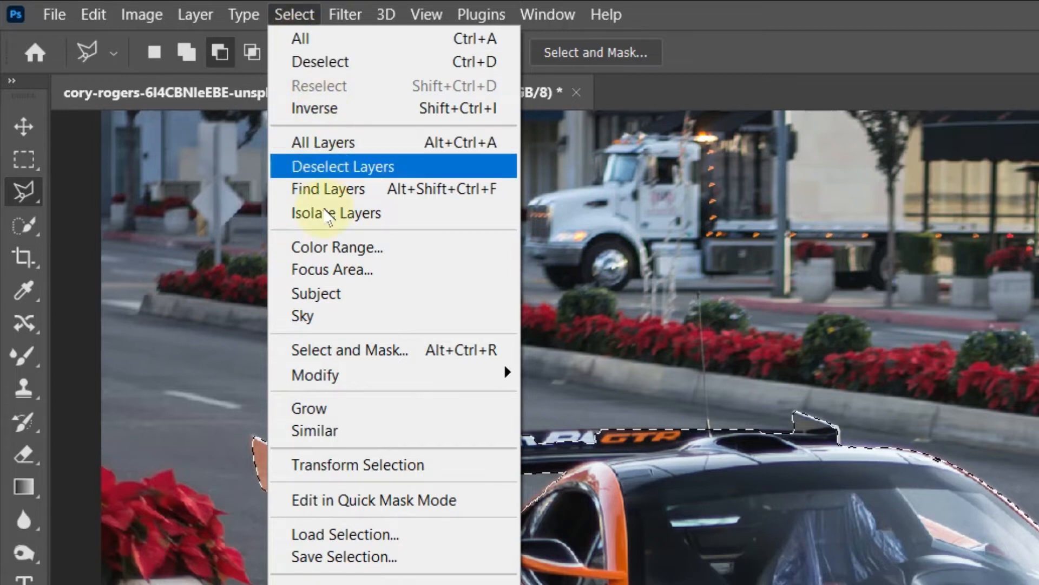
{"action": "left_click", "coordinate": [329, 386]}
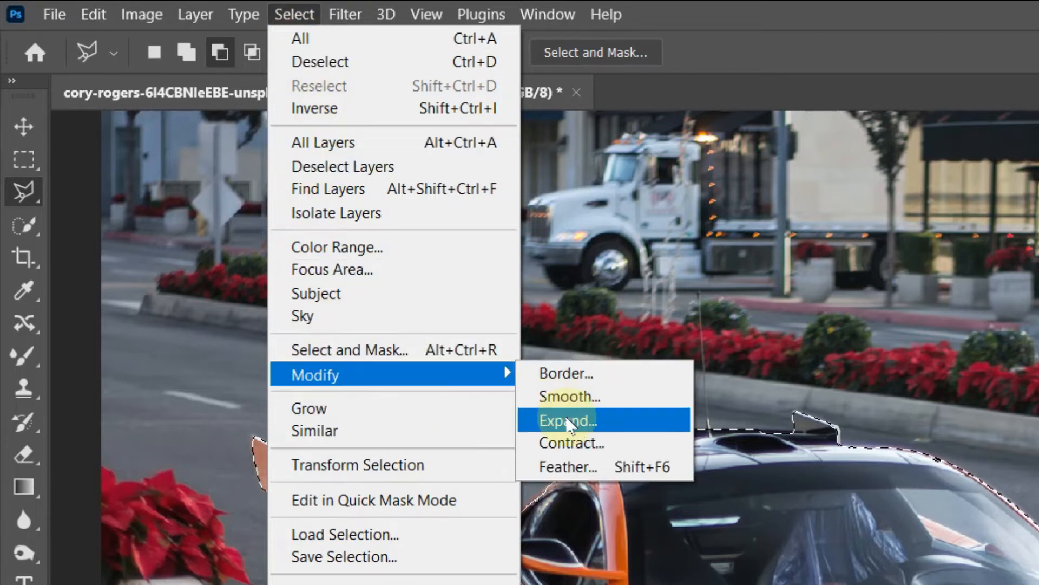
{"action": "left_click", "coordinate": [566, 420]}
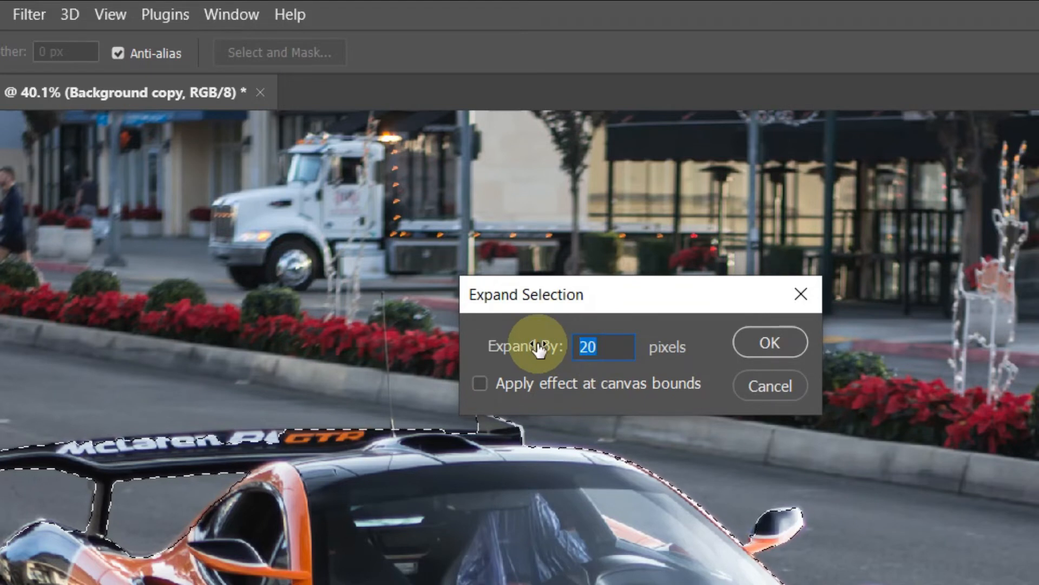
{"action": "type", "text": "1"}
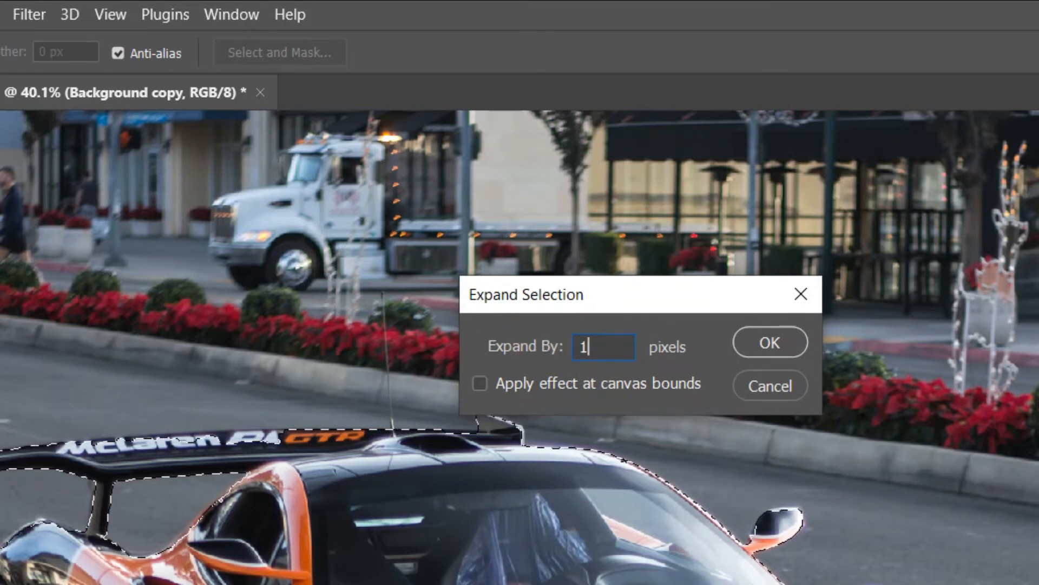
{"action": "left_click", "coordinate": [742, 350]}
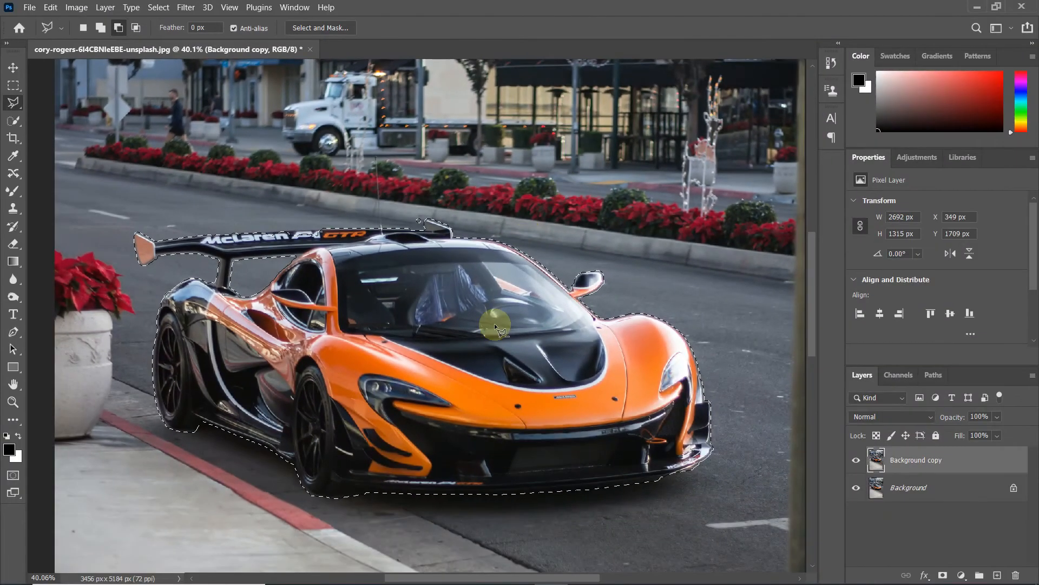
Step: Copy the selected car onto its own new layer and load that layer's transparency as a new selection
{"action": "key", "text": "ctrl+j"}
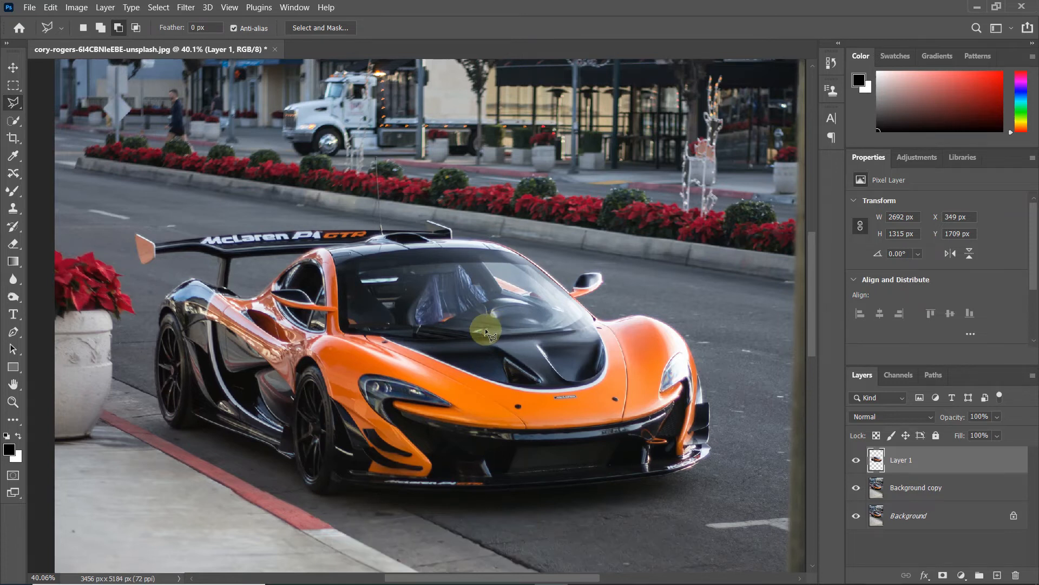
{"action": "right_click", "coordinate": [431, 312]}
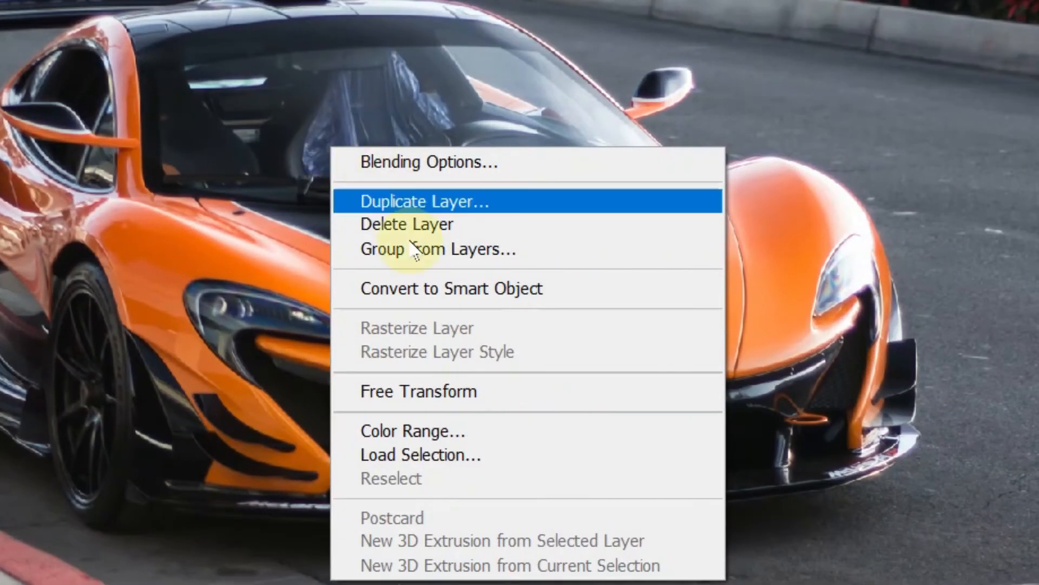
{"action": "left_click", "coordinate": [435, 454]}
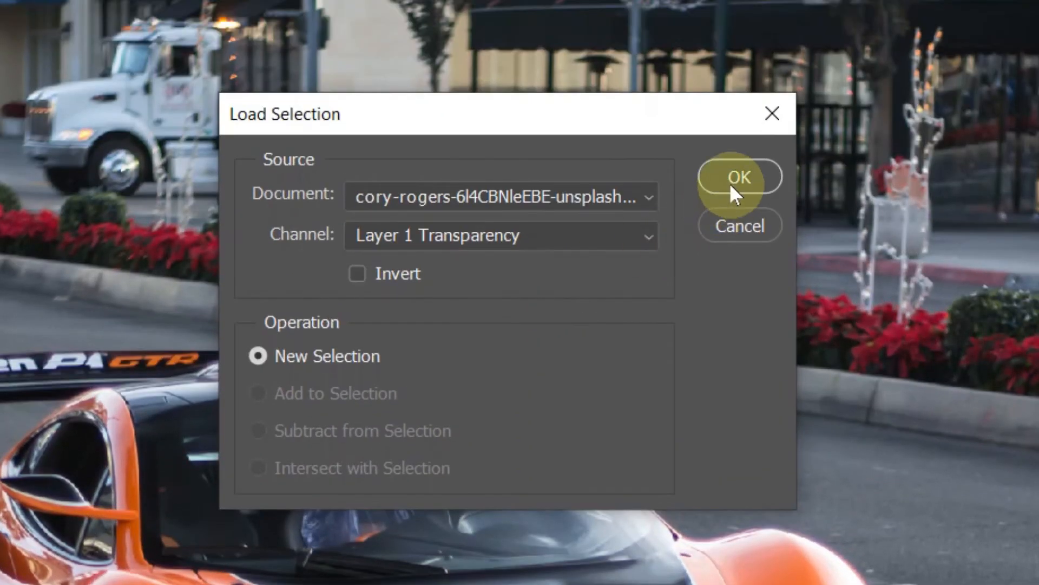
{"action": "left_click", "coordinate": [730, 183]}
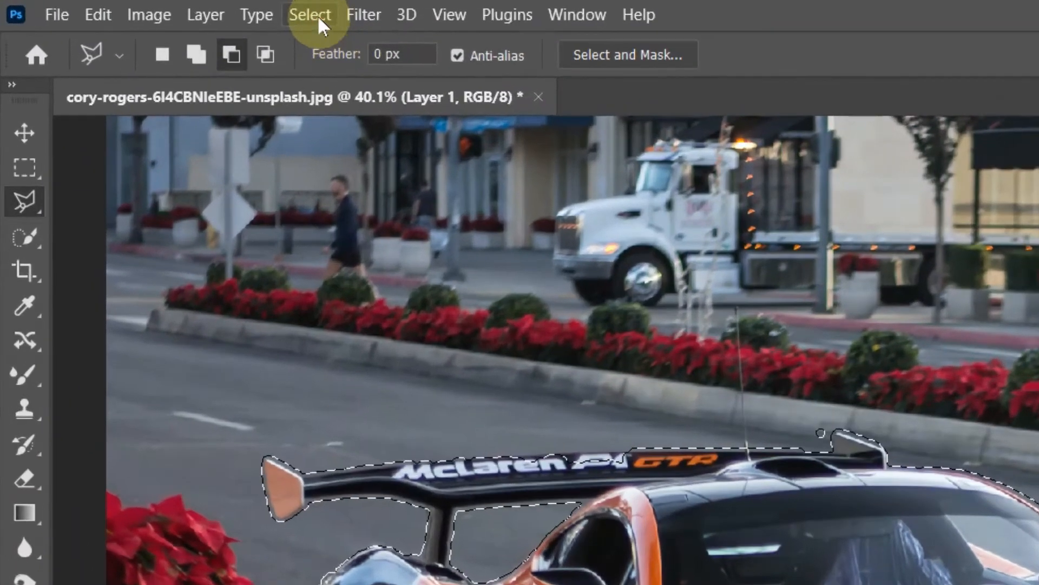
Step: Expand the car selection by 20 pixels
{"action": "left_click", "coordinate": [159, 8]}
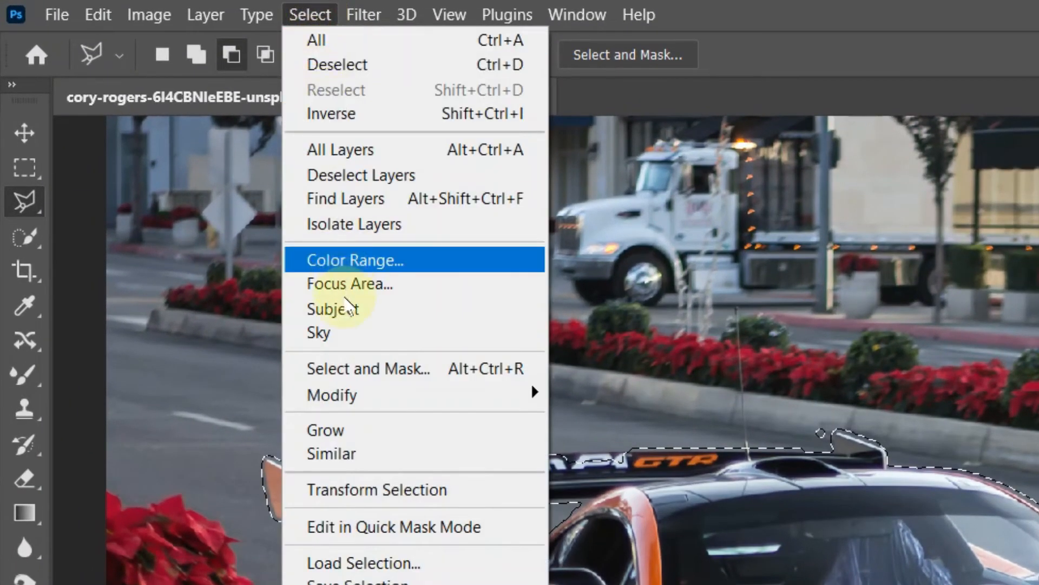
{"action": "mouse_move", "coordinate": [365, 395]}
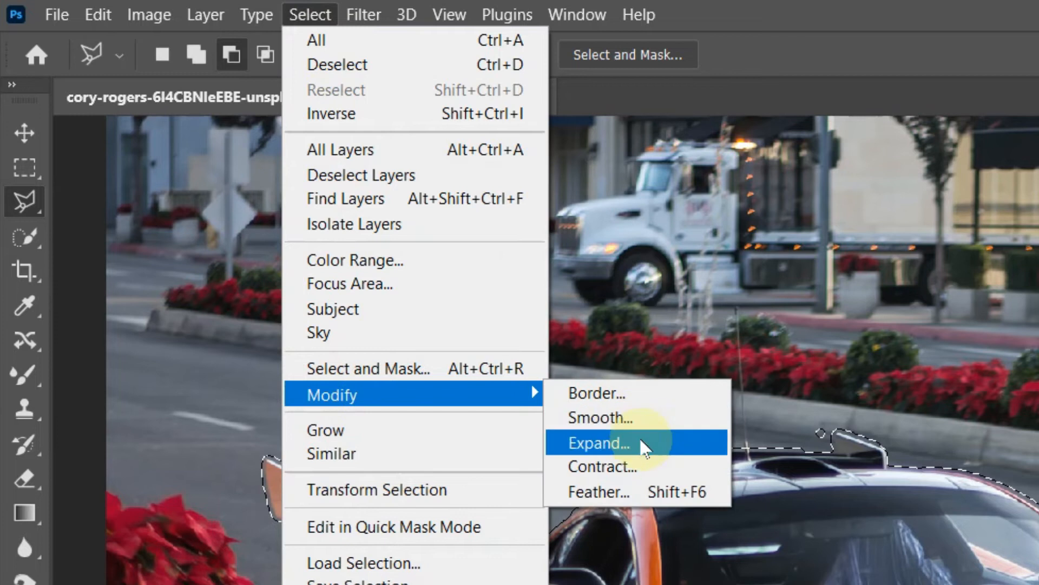
{"action": "left_click", "coordinate": [598, 443]}
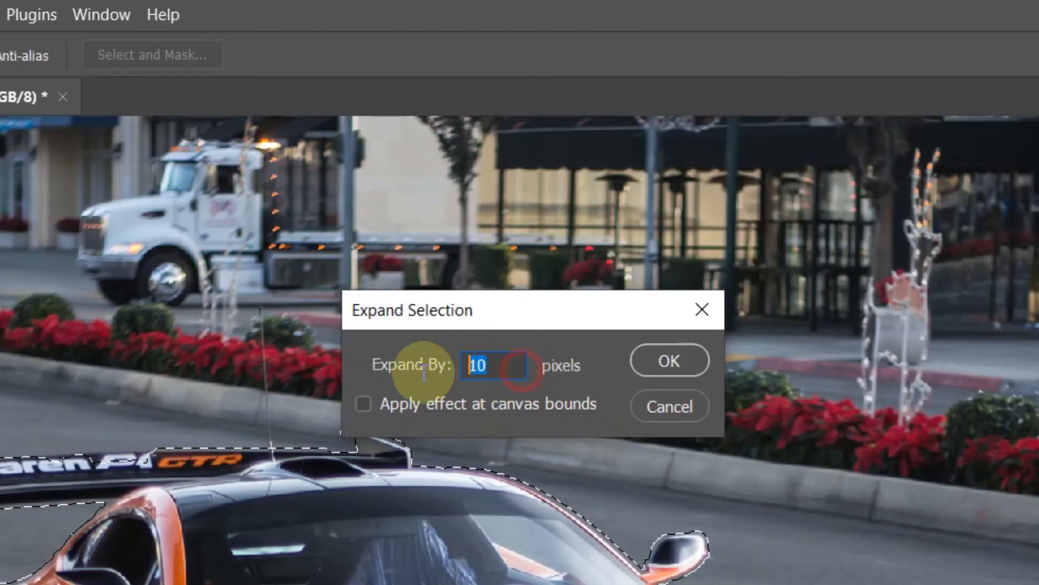
{"action": "type", "text": "20"}
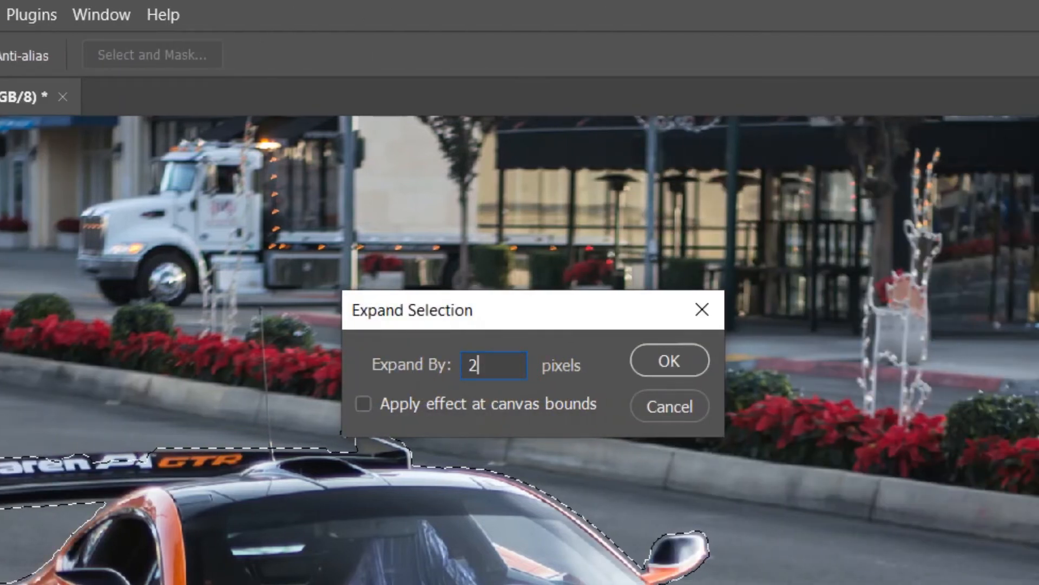
{"action": "left_click", "coordinate": [658, 374]}
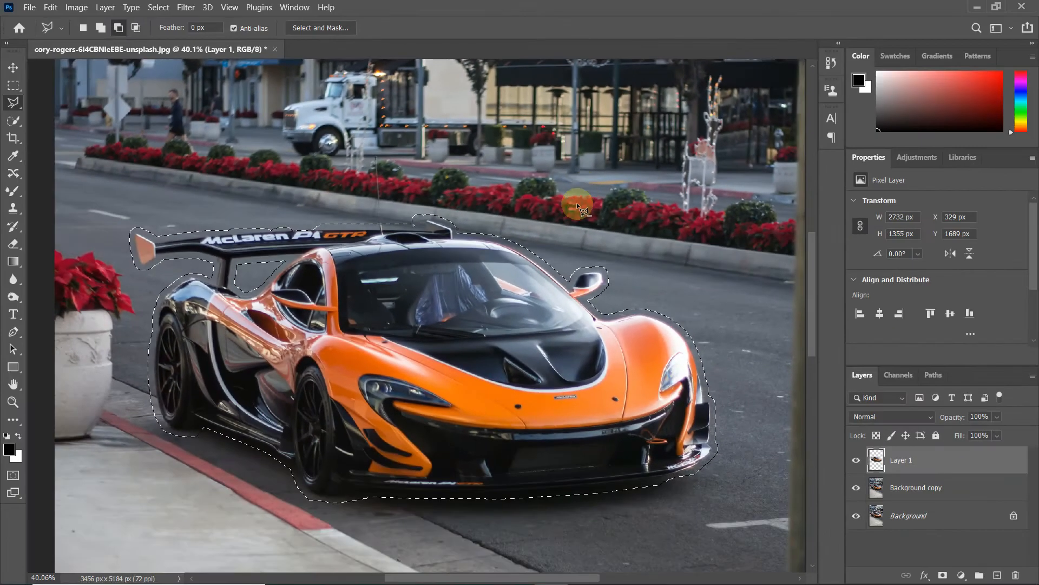
Step: Fill the expanded car selection on the Background copy layer and deselect it
{"action": "left_click", "coordinate": [907, 489]}
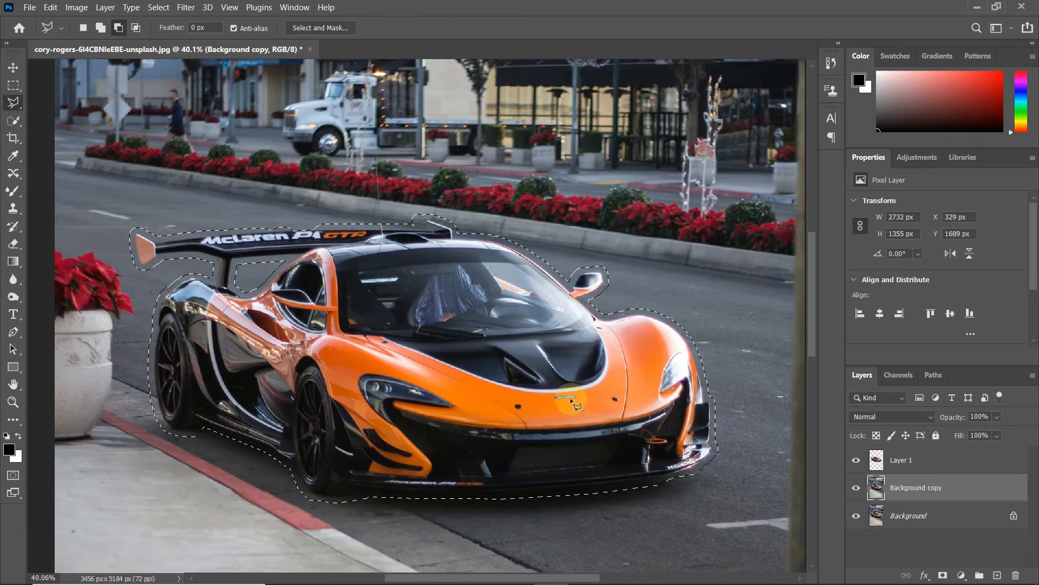
{"action": "right_click", "coordinate": [471, 361]}
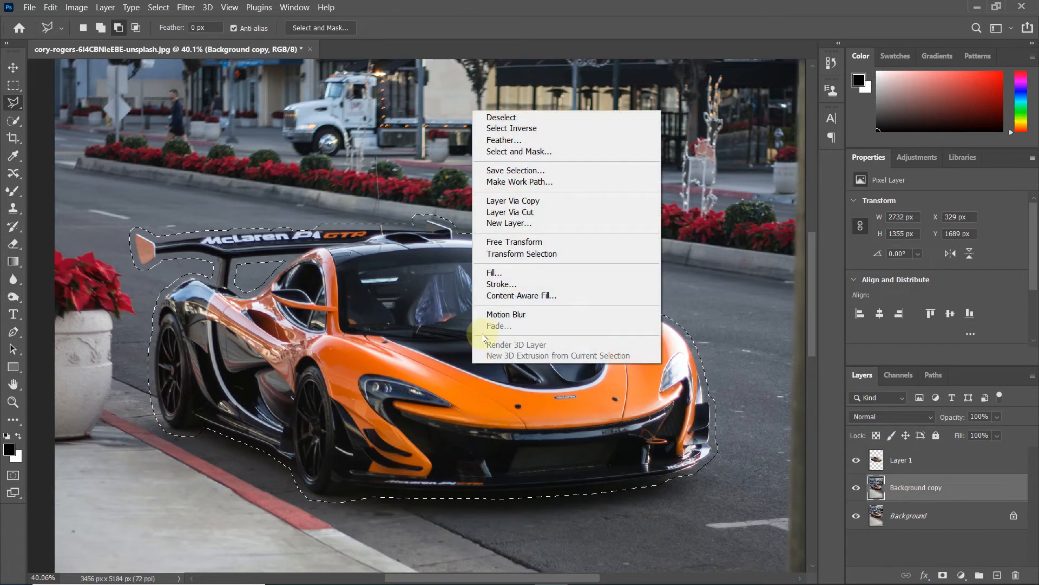
{"action": "left_click", "coordinate": [495, 272]}
{"action": "left_click", "coordinate": [606, 143]}
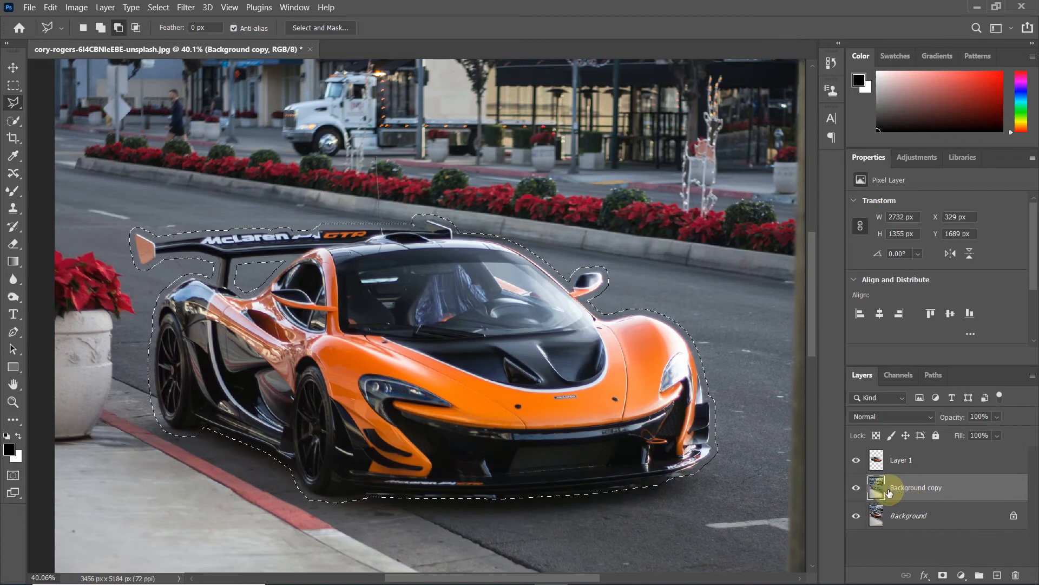
{"action": "right_click", "coordinate": [451, 384]}
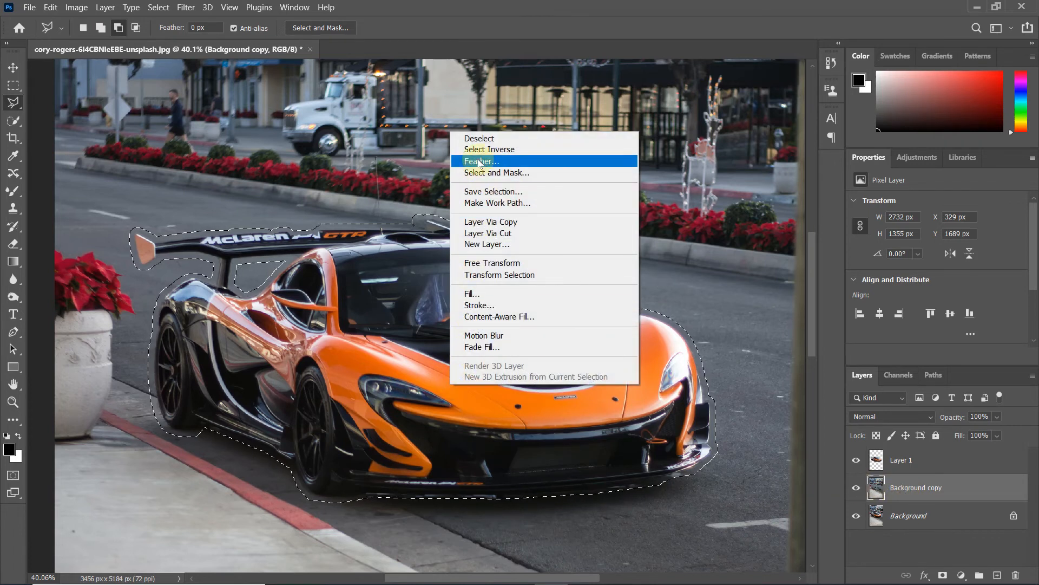
{"action": "left_click", "coordinate": [477, 138]}
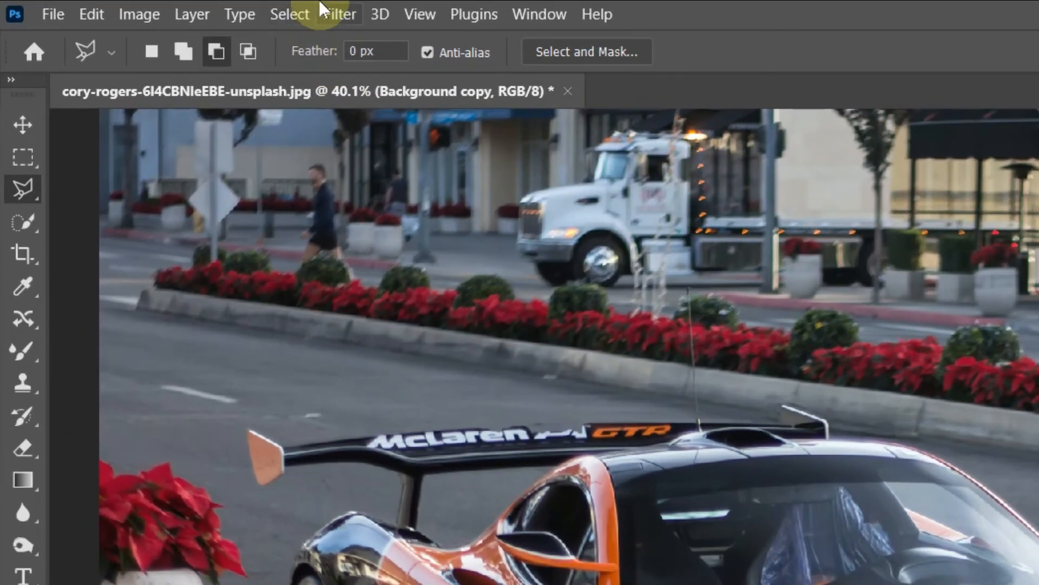
Step: Apply a Motion Blur to the Background copy layer with an angle of -15° and a distance of 120 pixels
{"action": "left_click", "coordinate": [181, 6]}
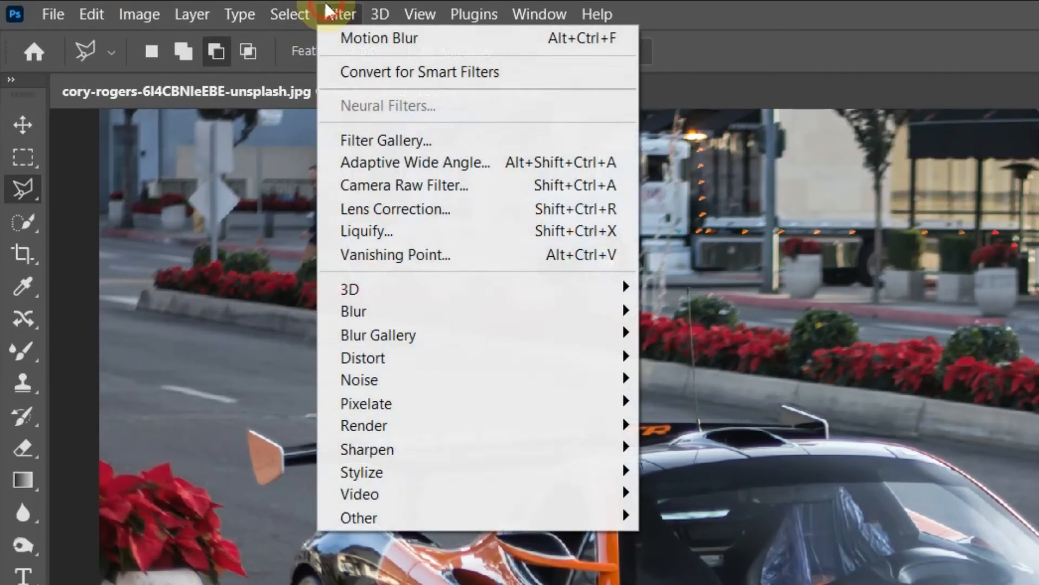
{"action": "mouse_move", "coordinate": [522, 329]}
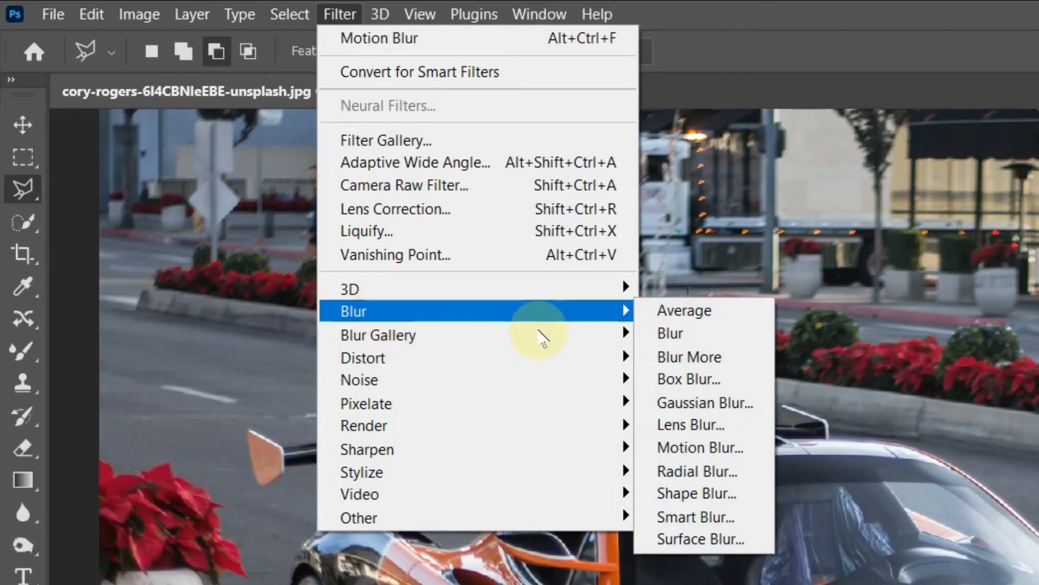
{"action": "left_click", "coordinate": [663, 448]}
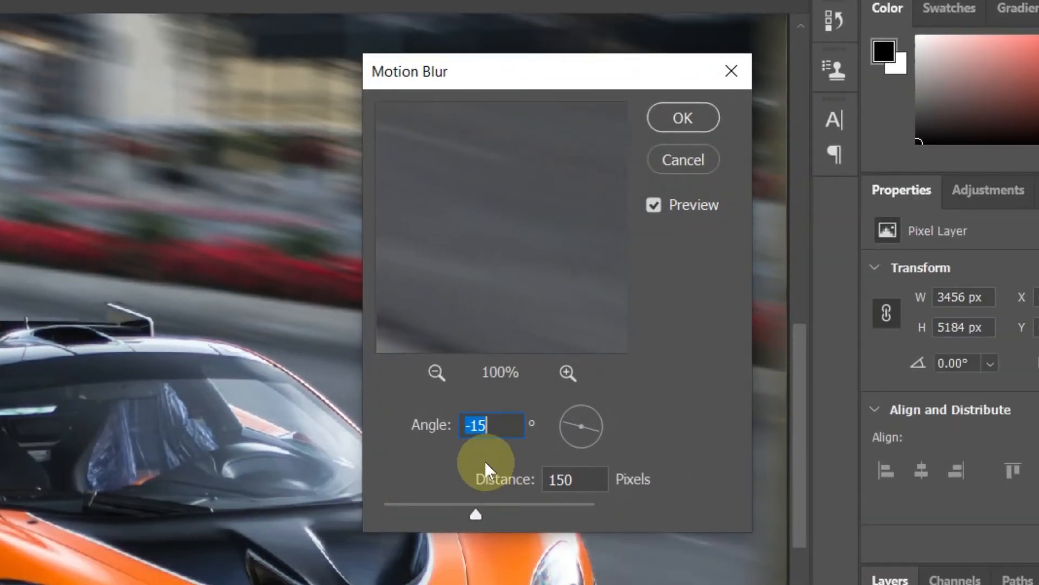
{"action": "left_click_drag", "start_coordinate": [493, 426], "coordinate": [430, 426]}
{"action": "type", "text": "-15"}
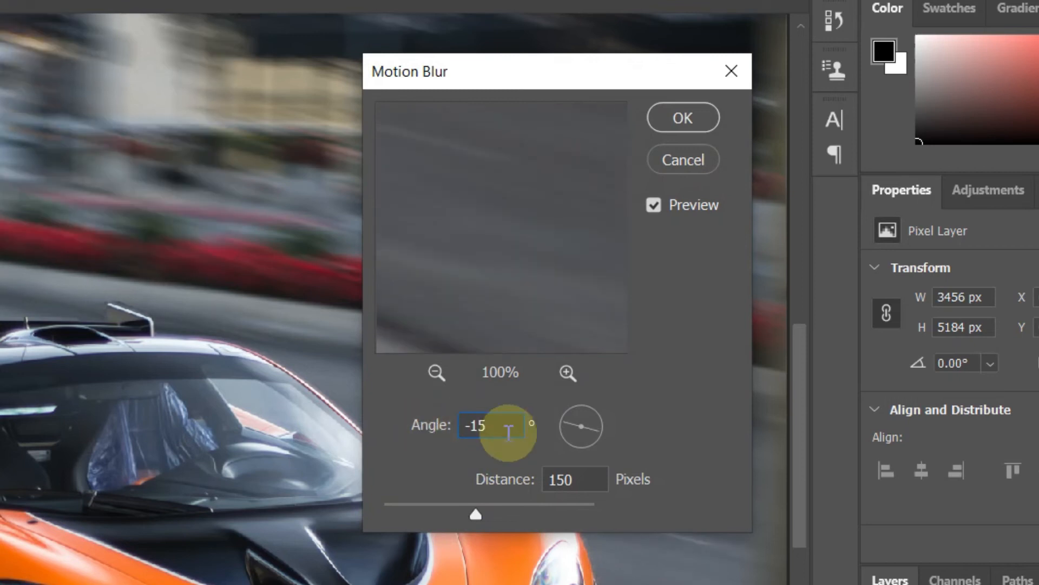
{"action": "left_click_drag", "start_coordinate": [575, 478], "coordinate": [498, 489]}
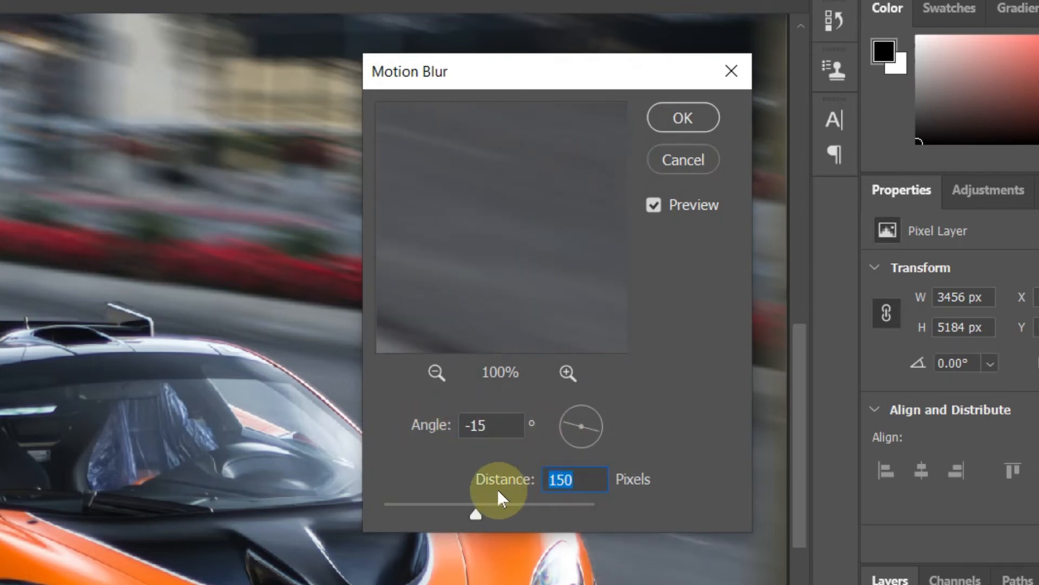
{"action": "type", "text": "1"}
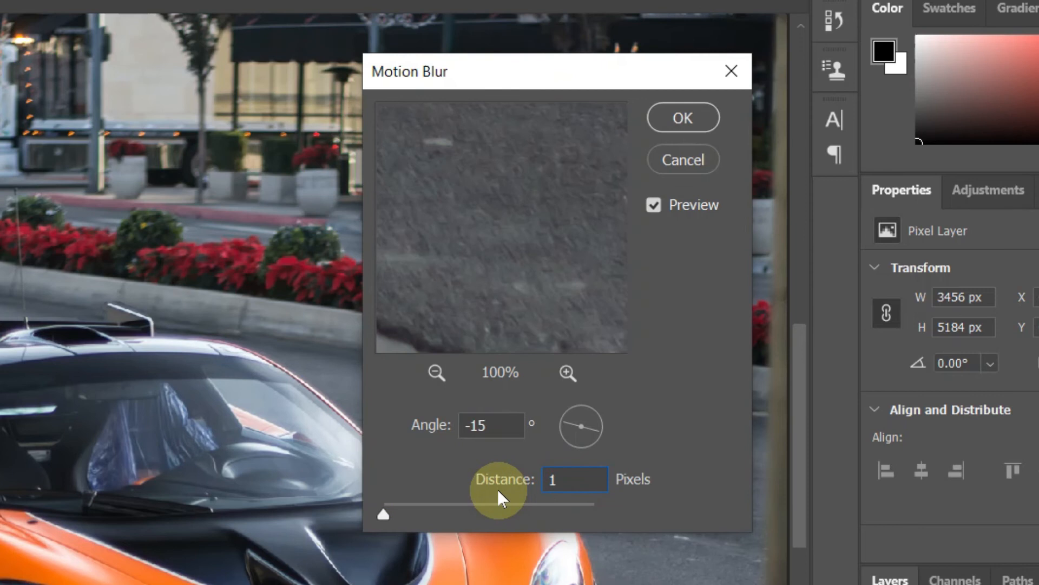
{"action": "type", "text": "20"}
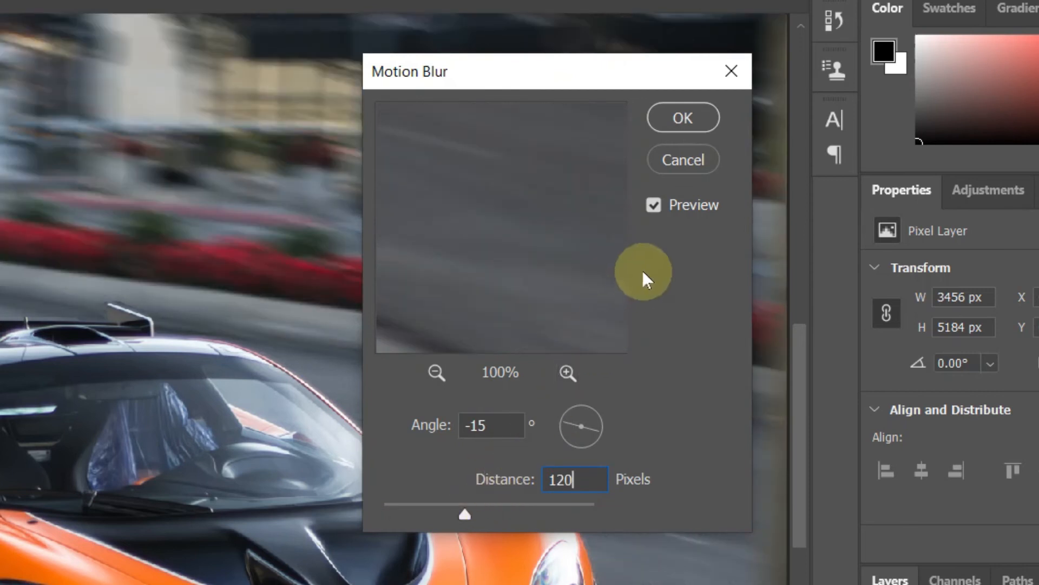
{"action": "left_click", "coordinate": [667, 121]}
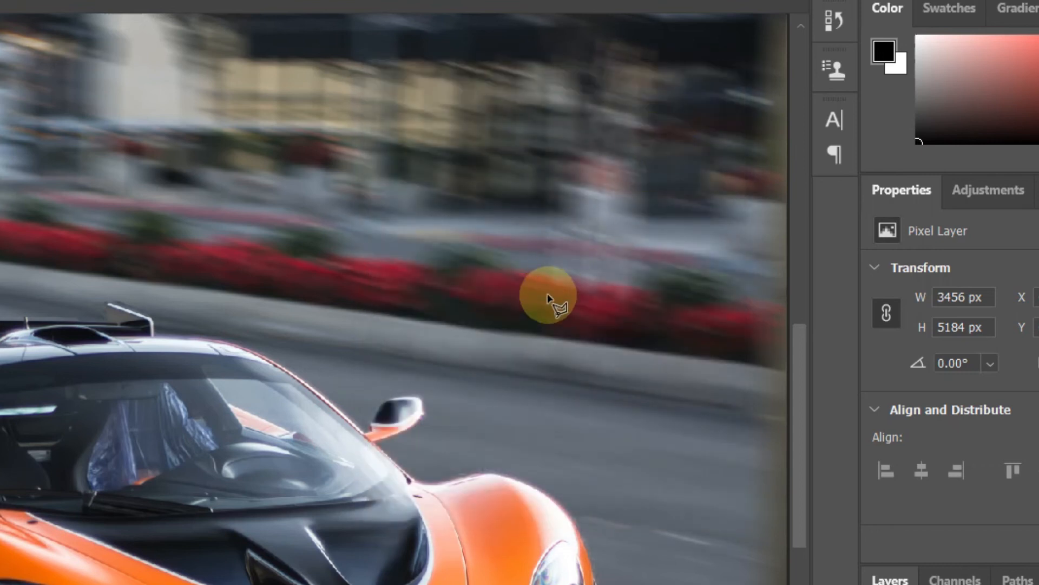
Step: Compare the image with the blurred Background copy layer hidden and shown, and examine the blur around the car
{"action": "left_click", "coordinate": [856, 488]}
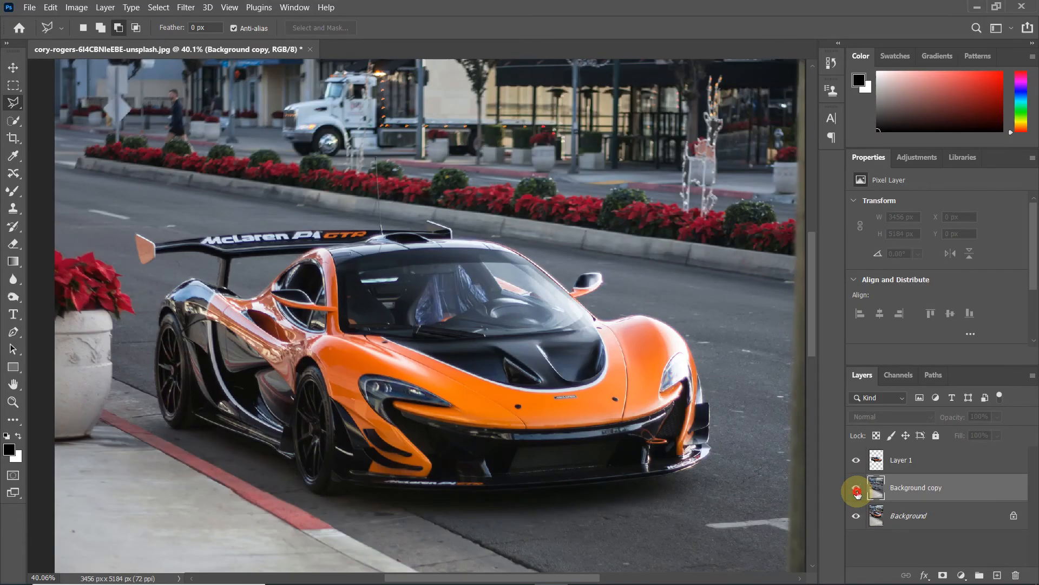
{"action": "left_click", "coordinate": [857, 488]}
{"action": "scroll", "coordinate": [687, 436], "scroll_direction": "down", "scroll_amount": 1}
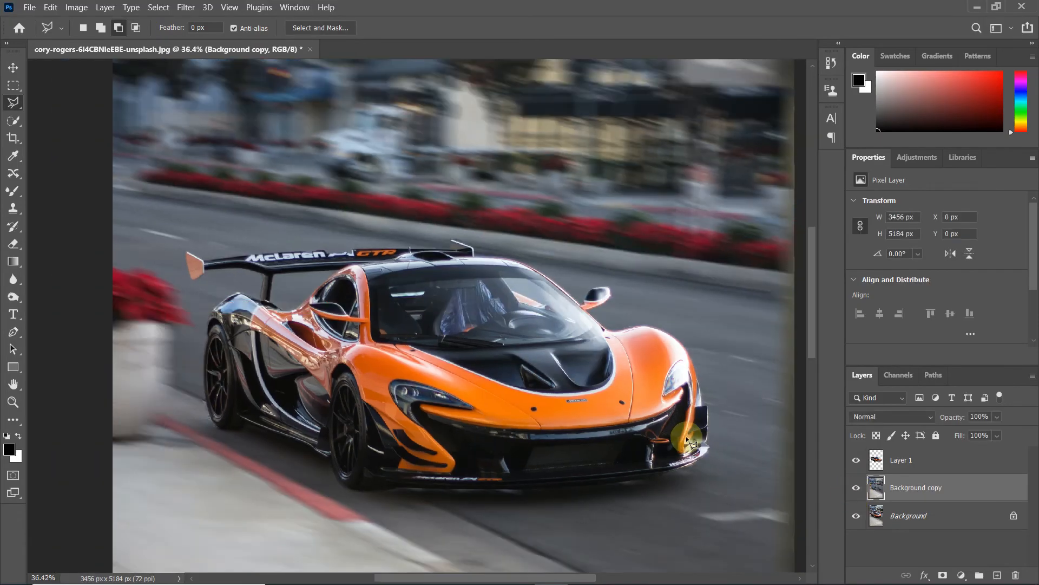
{"action": "left_click_drag", "start_coordinate": [679, 431], "coordinate": [659, 415]}
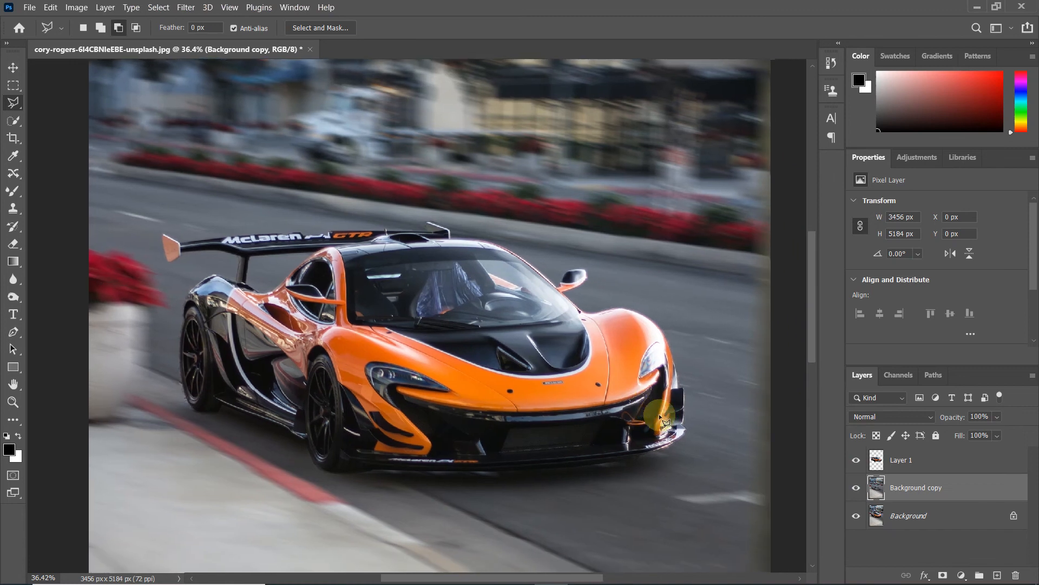